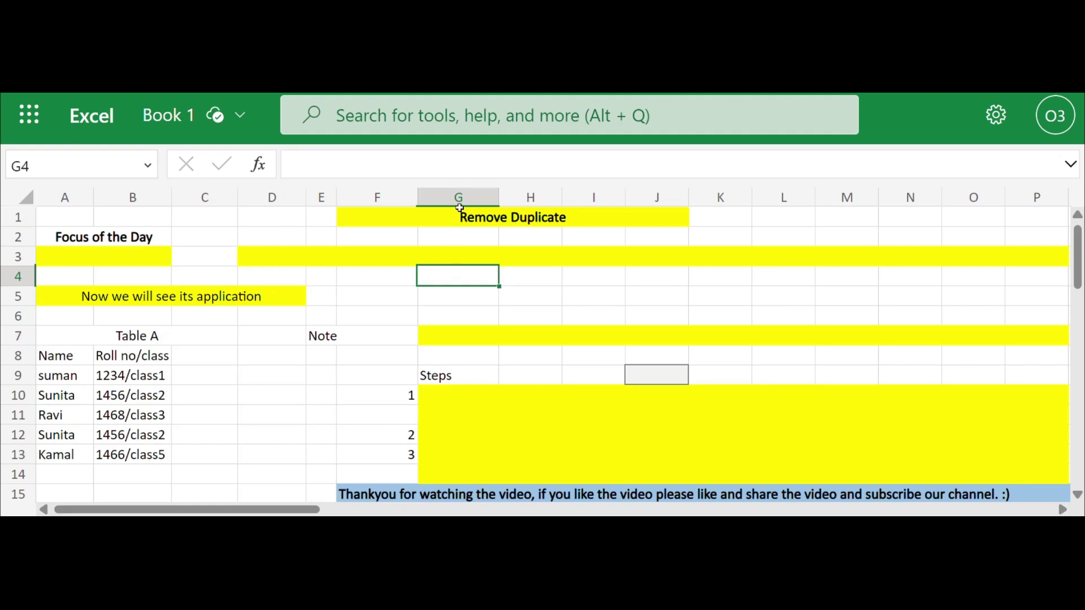
Enter 'Remove Duplicate' as the topic in cell A3 under Focus of the Day
{"action": "left_click", "coordinate": [460, 217]}
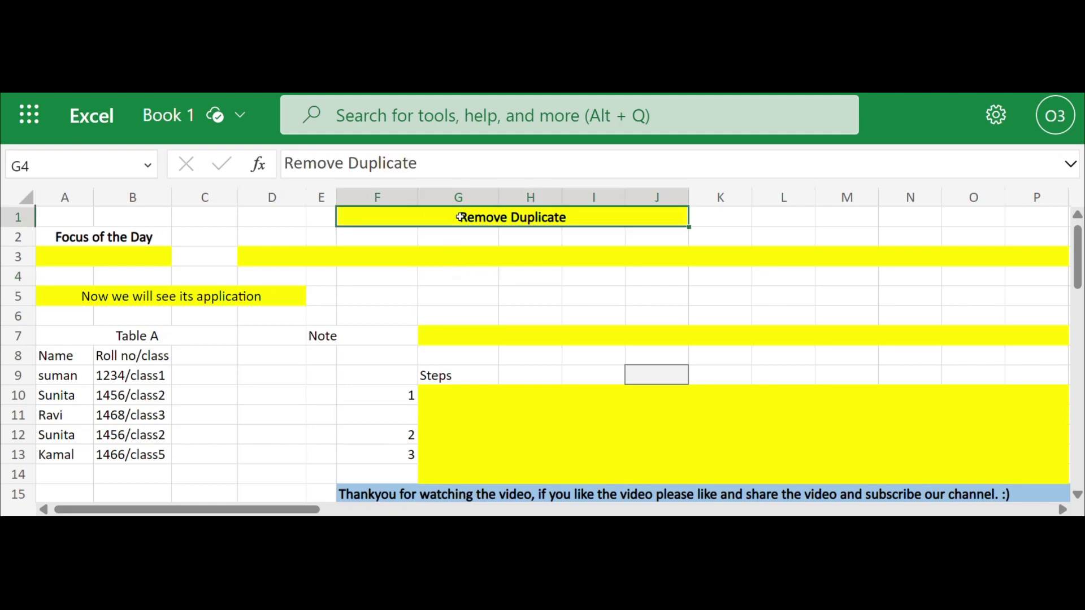
{"action": "left_click", "coordinate": [150, 260]}
{"action": "type", "text": "Remov"}
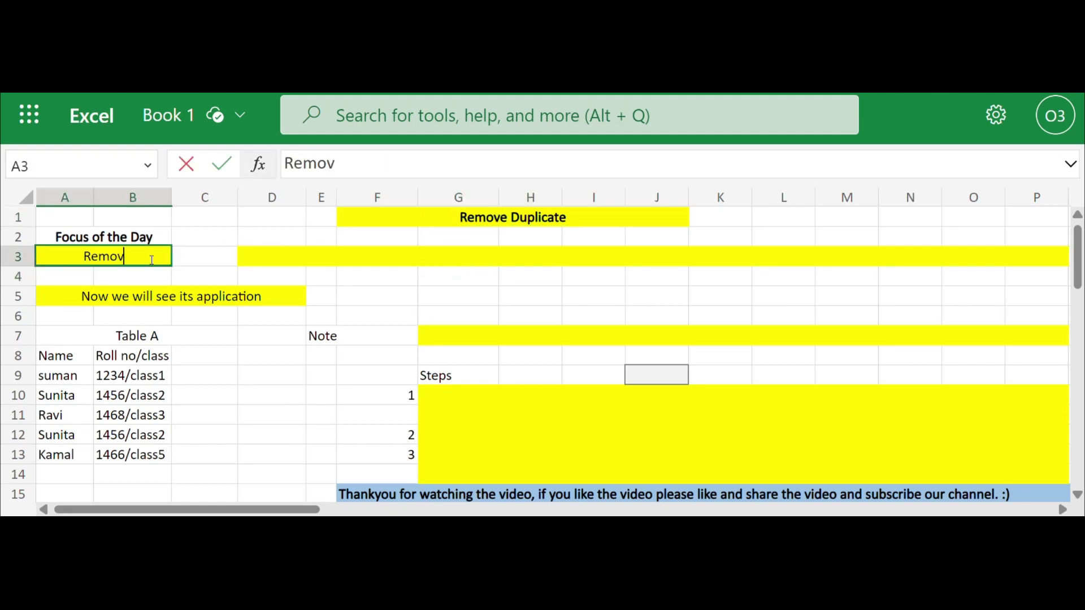
{"action": "type", "text": "e Duplica"}
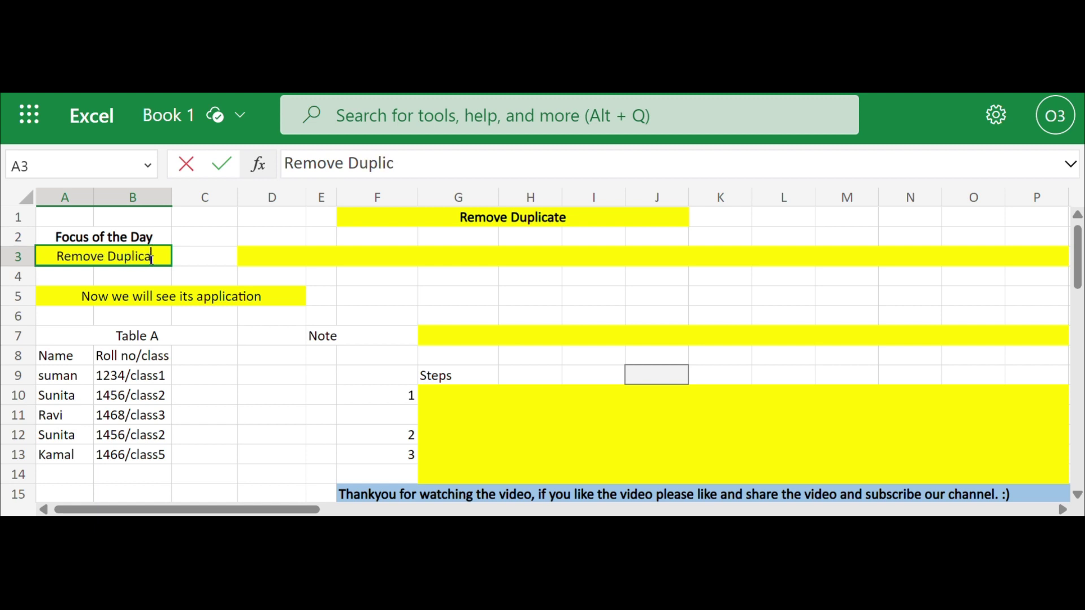
{"action": "type", "text": "te"}
Type in D3 that the remove duplicate option removes duplicate data from an entire table or list
{"action": "left_click", "coordinate": [339, 258]}
{"action": "type", "text": "We can use remo"}
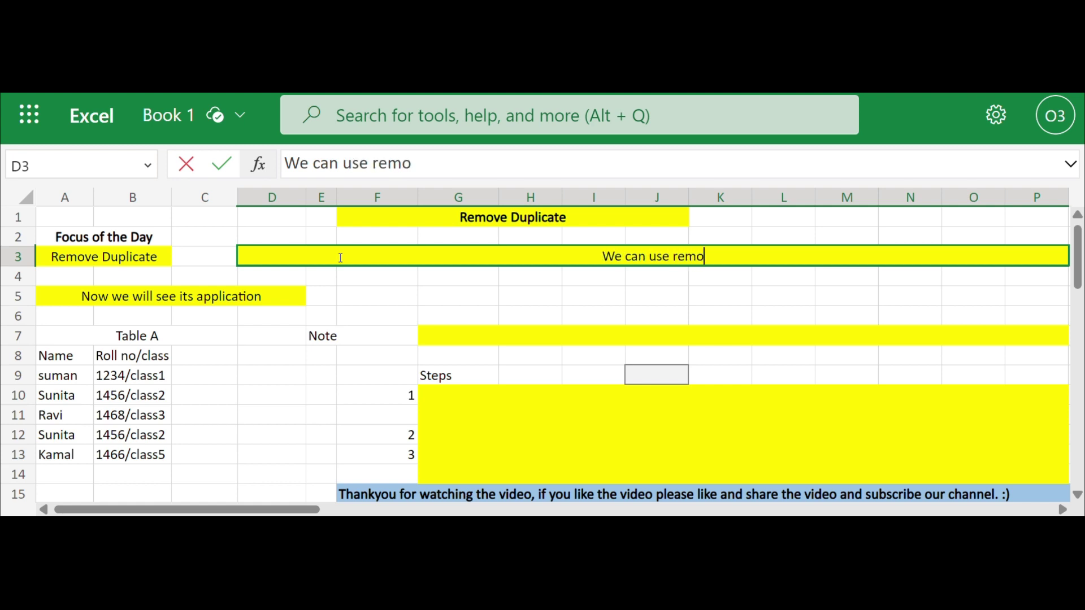
{"action": "type", "text": "ve duplicat"}
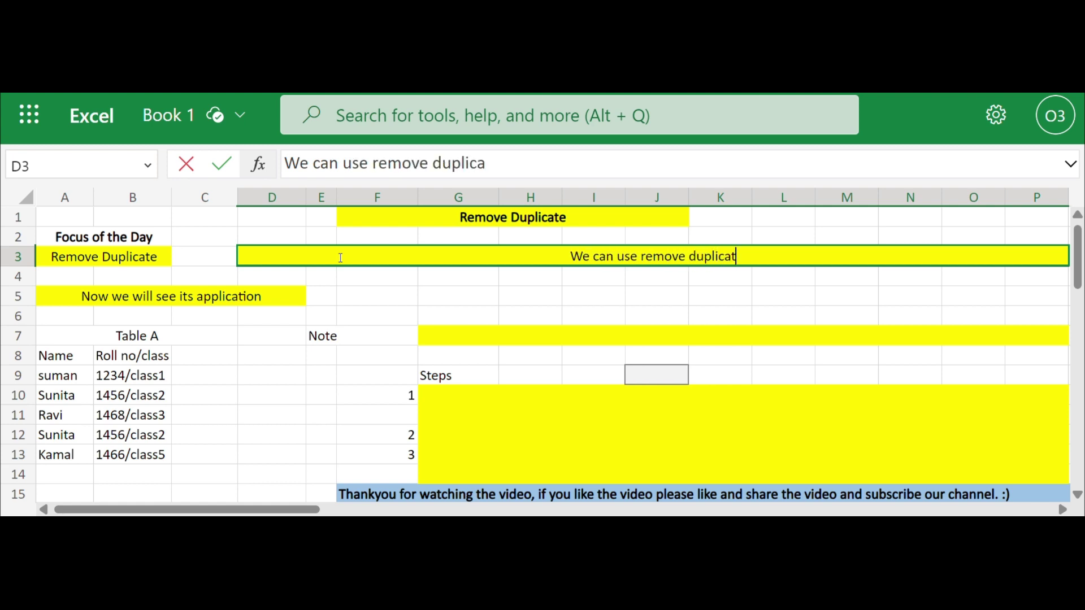
{"action": "type", "text": "e option to"}
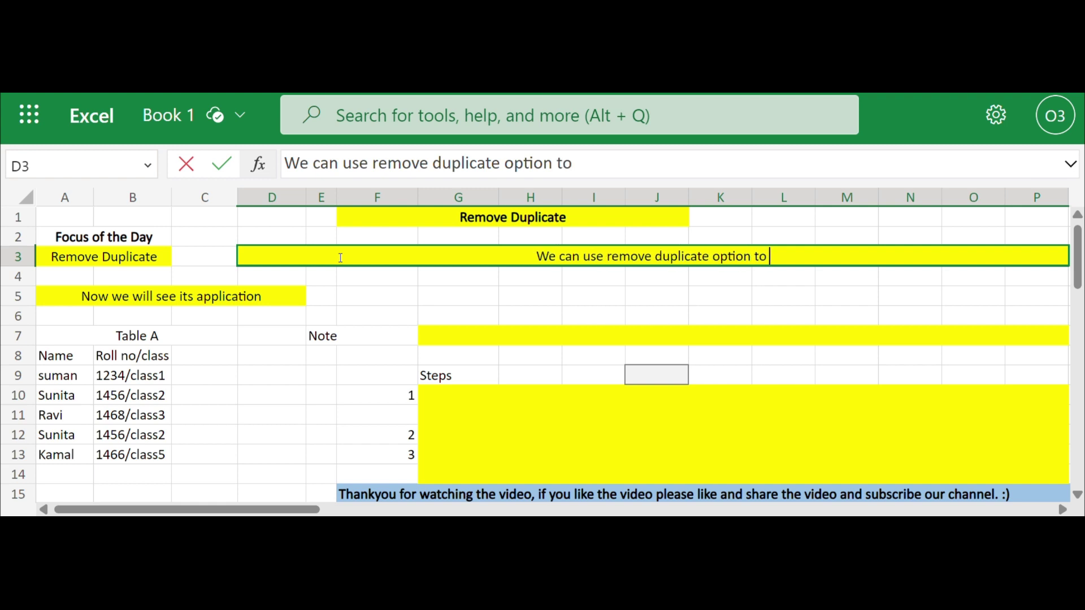
{"action": "type", "text": " remove any"}
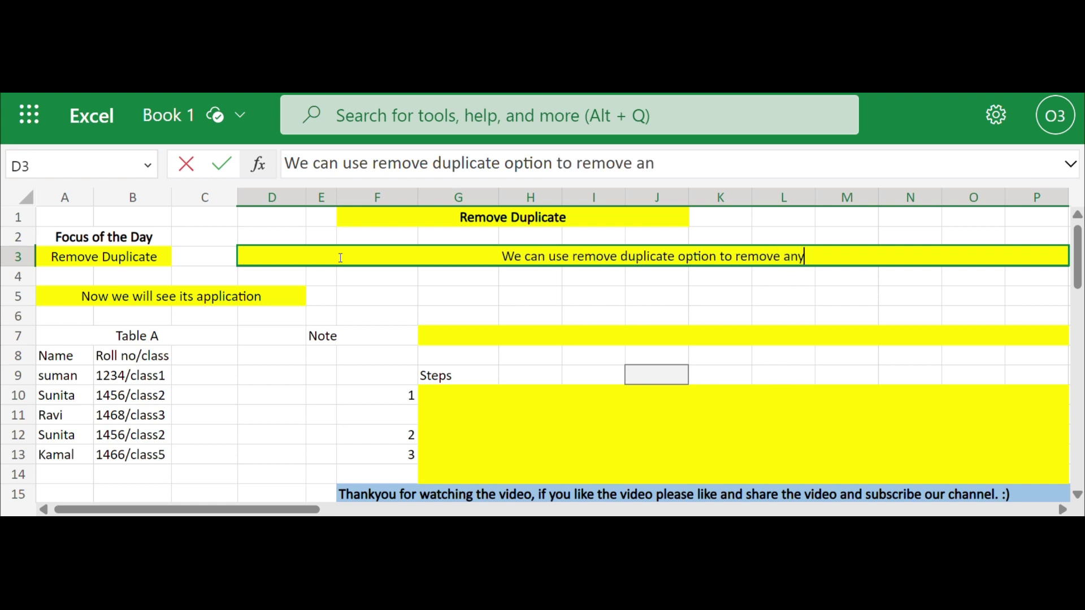
{"action": "type", "text": " duplicate"}
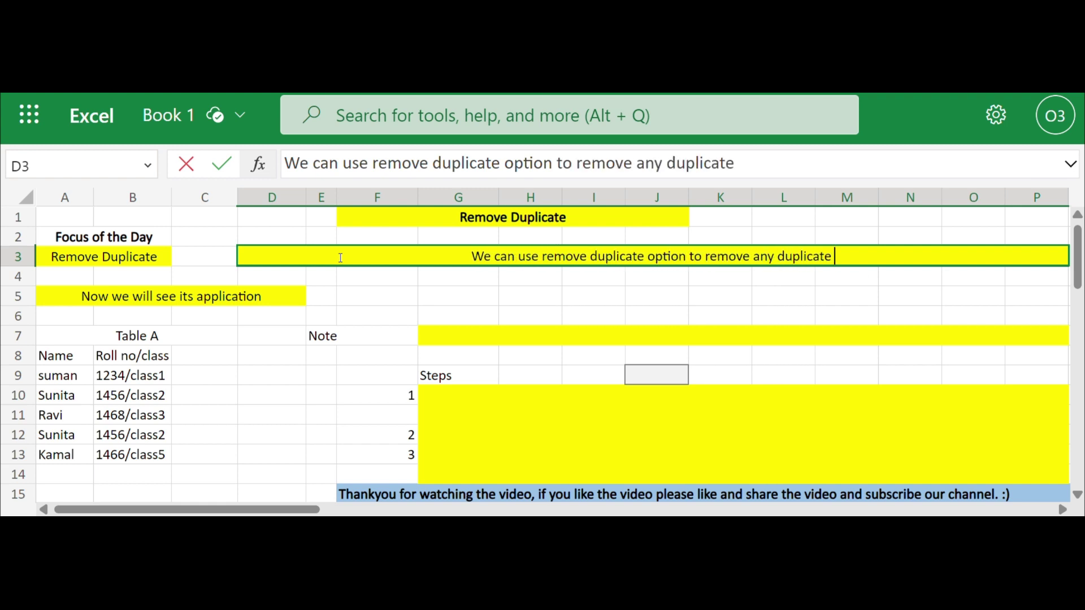
{"action": "type", "text": " data "}
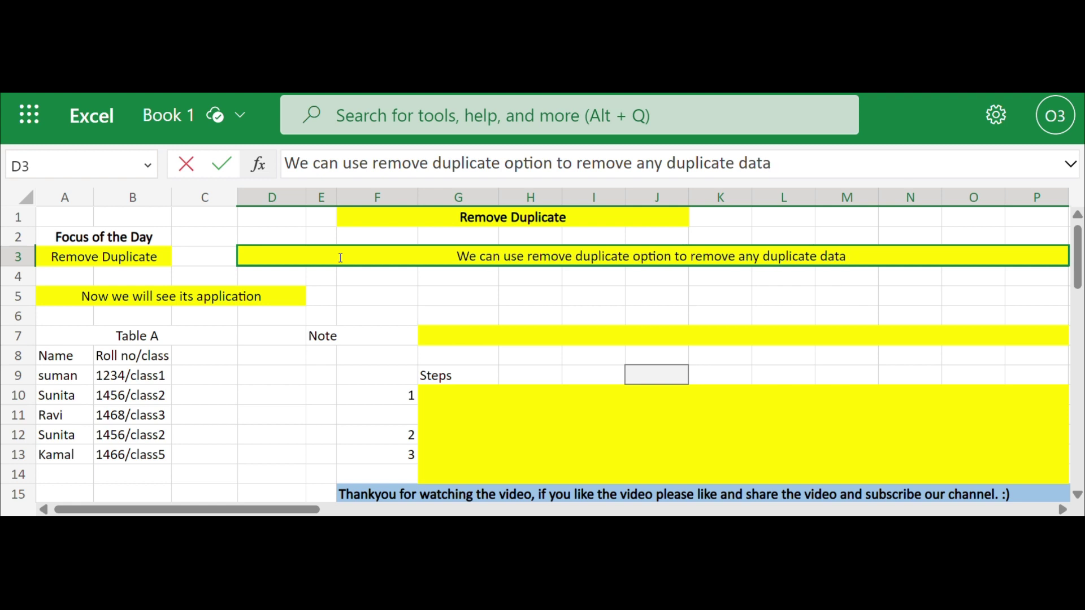
{"action": "type", "text": "from our"}
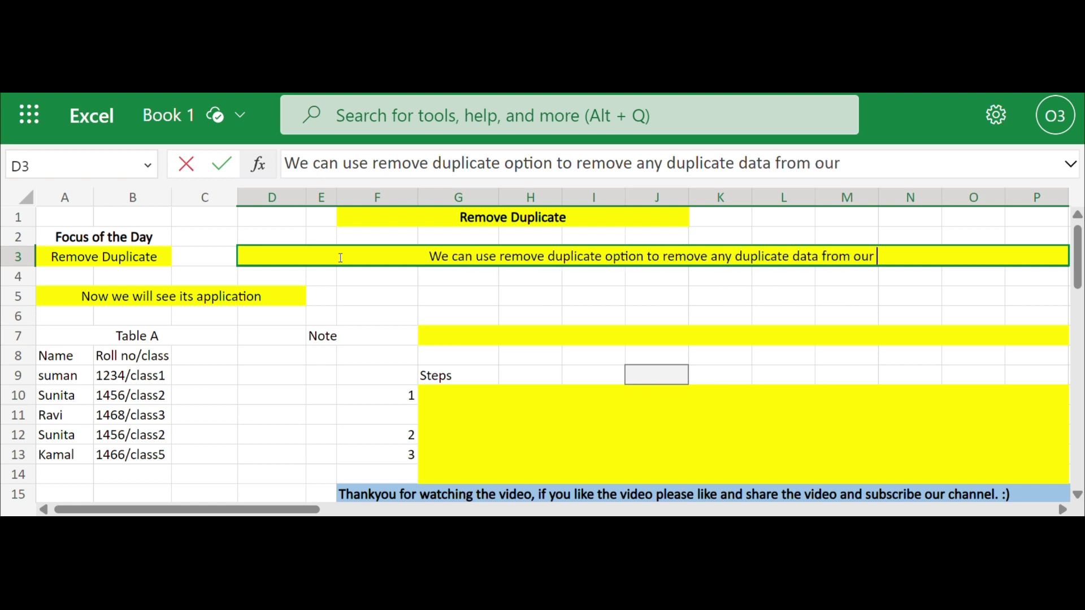
{"action": "type", "text": " entir"}
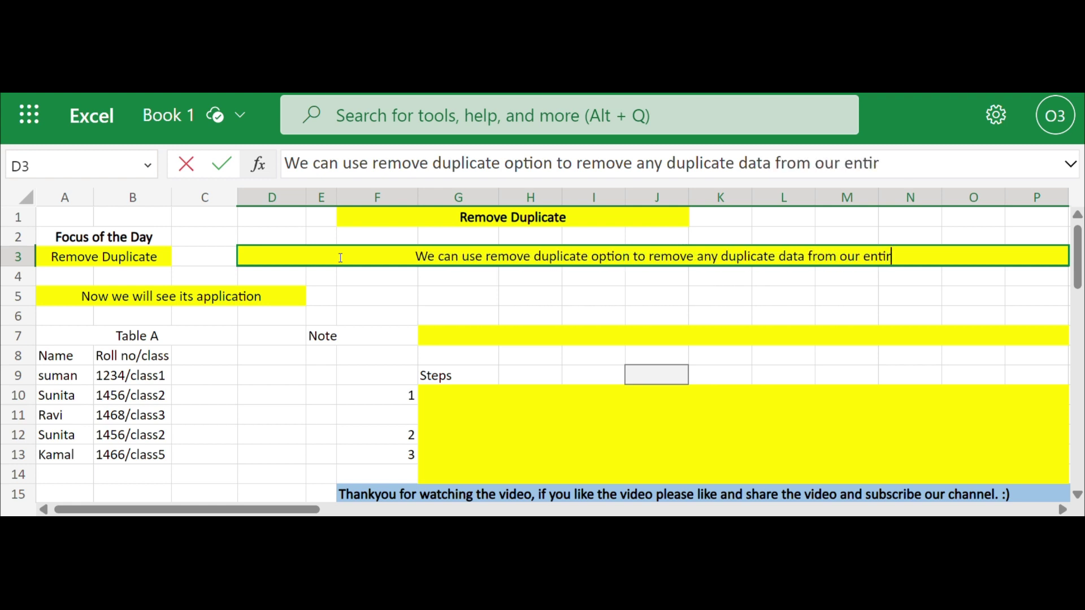
{"action": "type", "text": "e table or"}
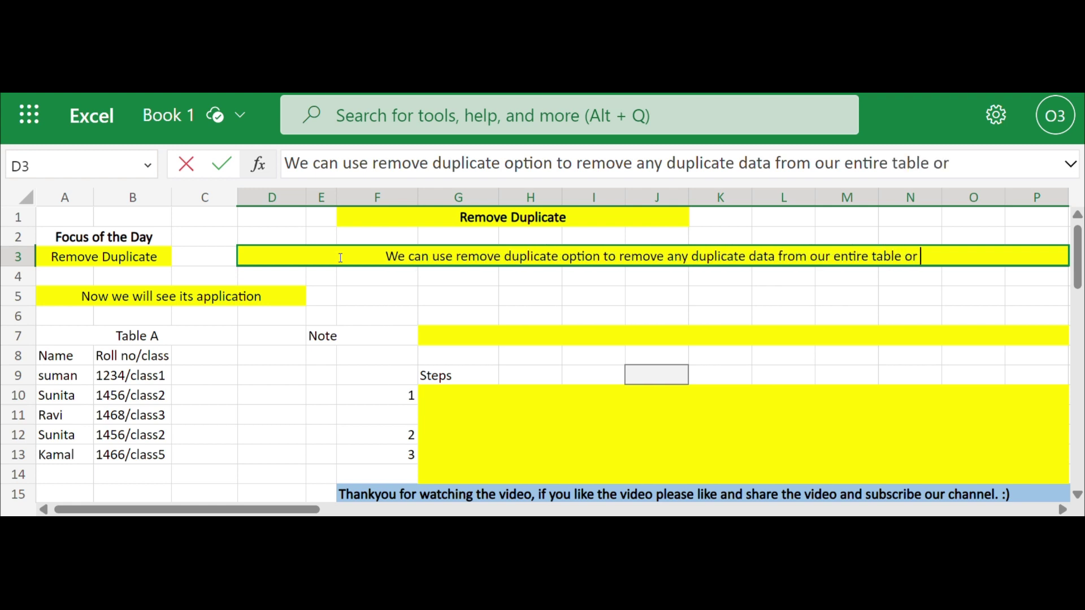
{"action": "type", "text": " list."}
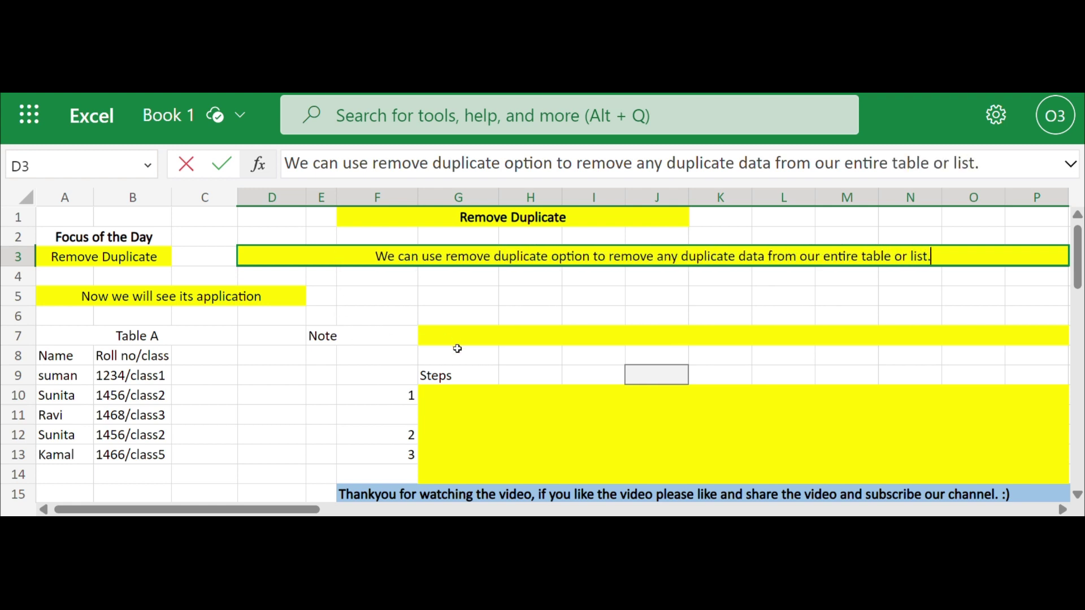
{"action": "left_click", "coordinate": [457, 348]}
Write the G7 note: remove duplicate will remove a repeated name's duplicate entry from table A
{"action": "left_click", "coordinate": [459, 338]}
{"action": "type", "text": "QW"}
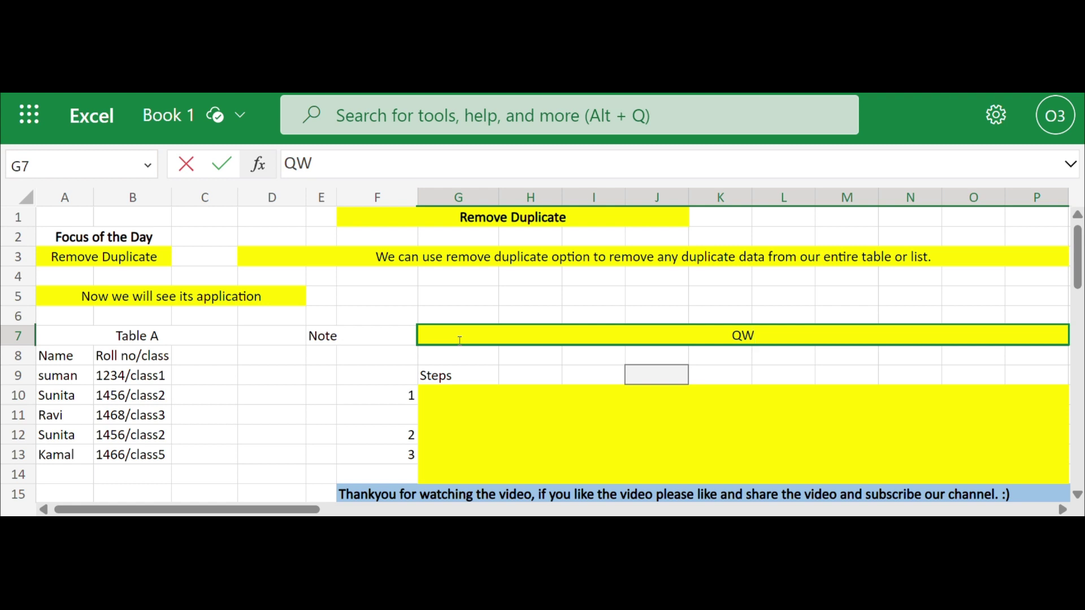
{"action": "key", "text": "BackSpace"}
{"action": "key", "text": "BackSpace"}
{"action": "type", "text": "We will"}
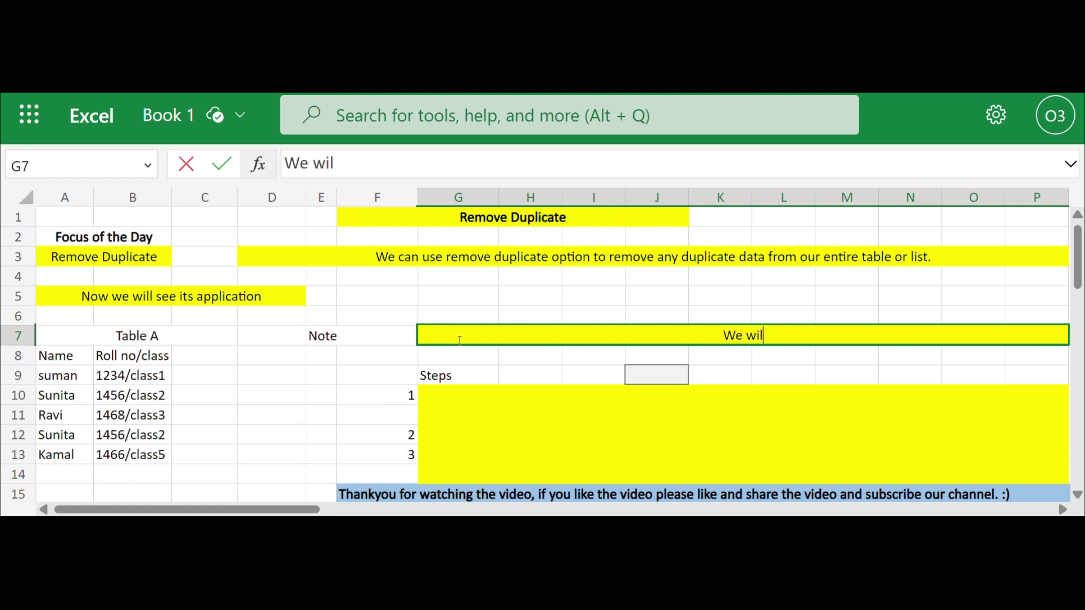
{"action": "type", "text": " try to appl"}
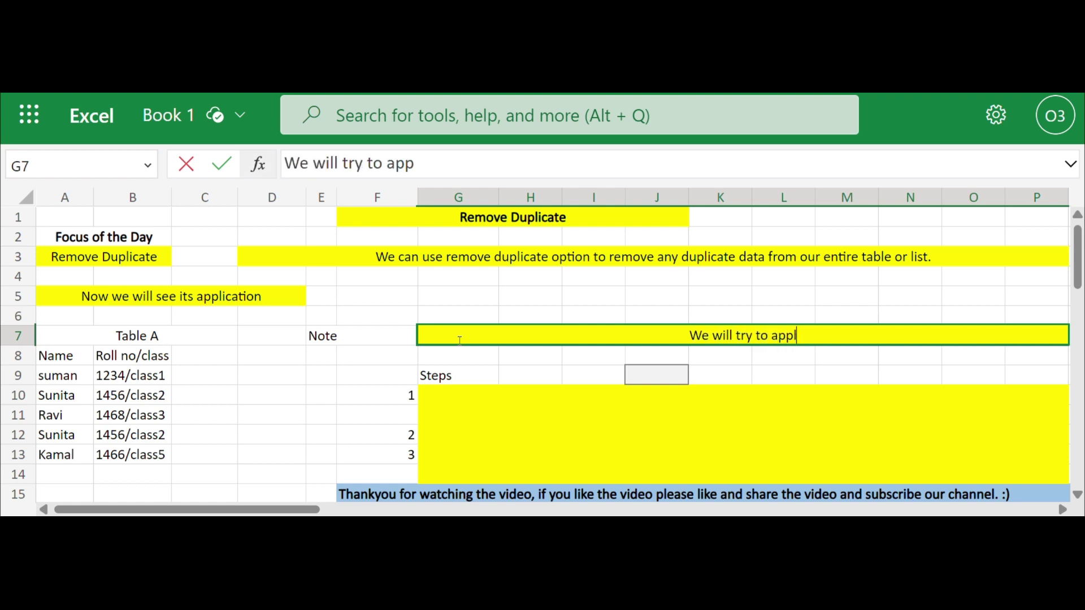
{"action": "type", "text": "y remove du"}
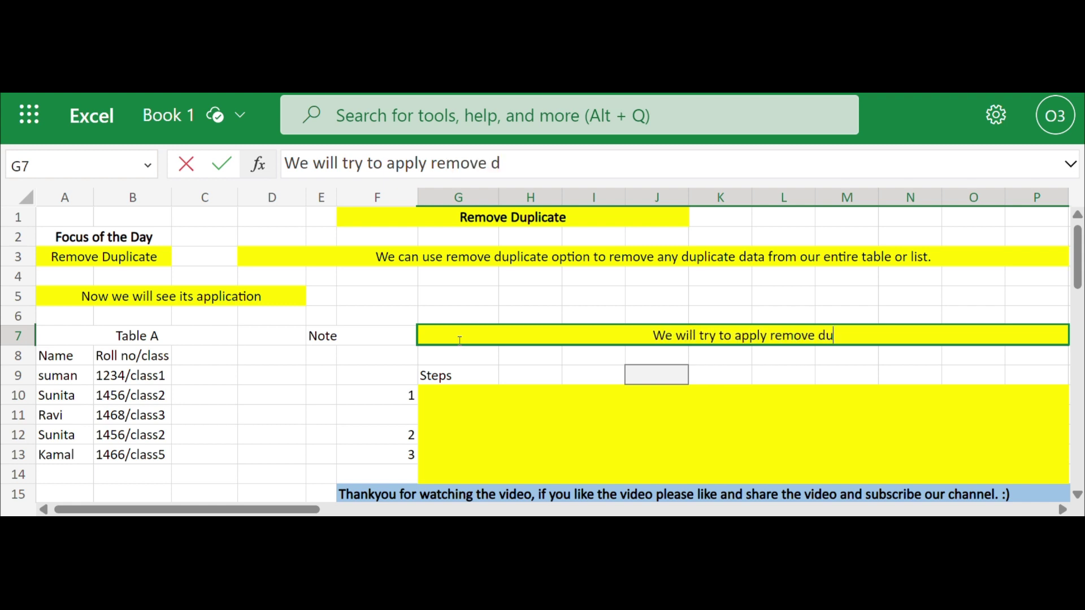
{"action": "type", "text": "plicate "}
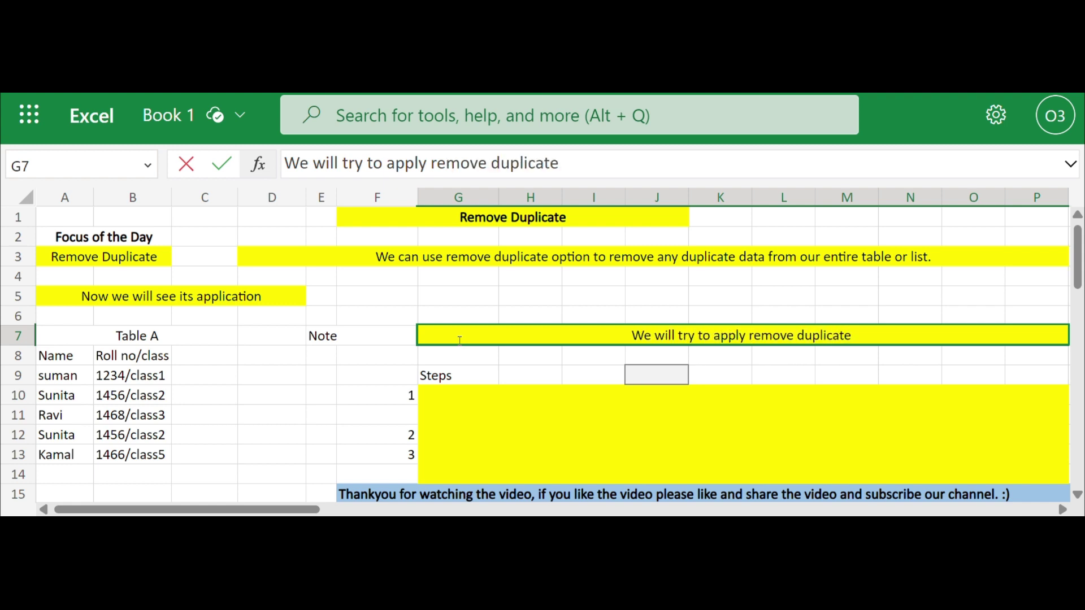
{"action": "type", "text": "and re"}
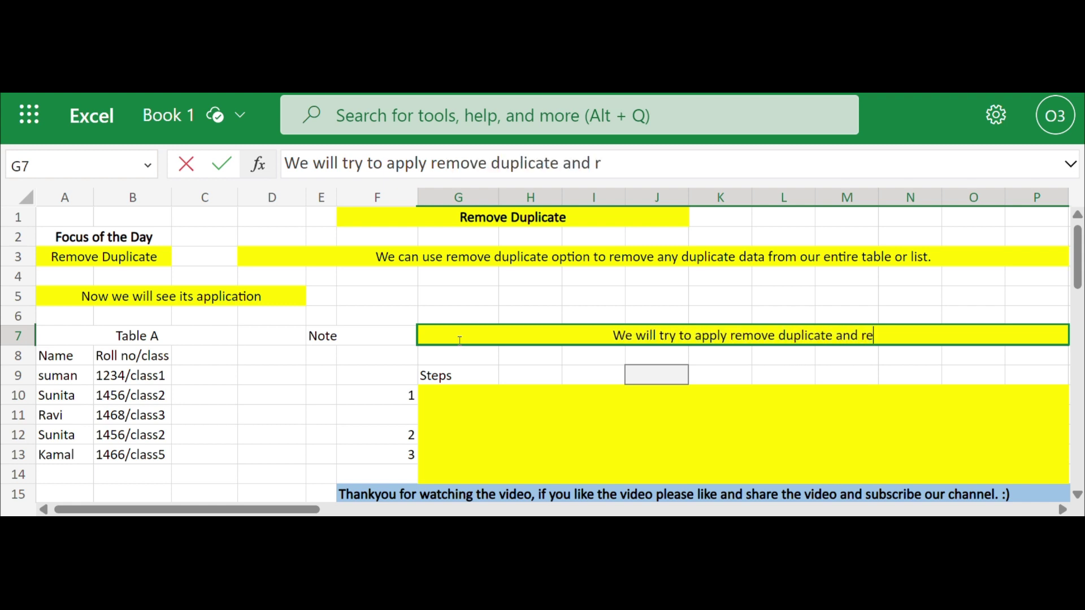
{"action": "type", "text": "move the "}
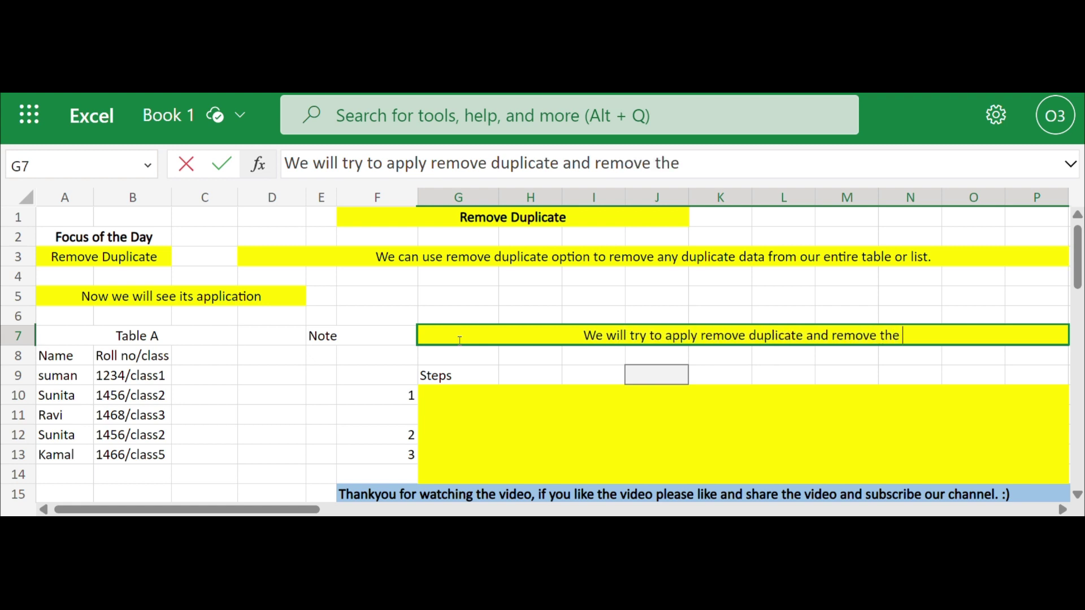
{"action": "type", "text": "sun"}
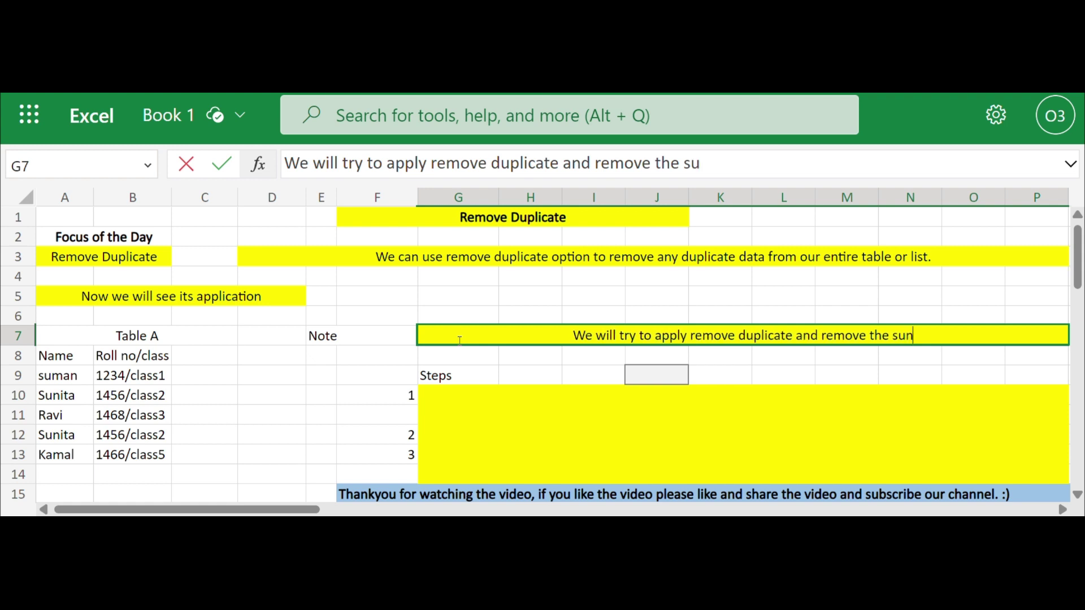
{"action": "type", "text": "ita re"}
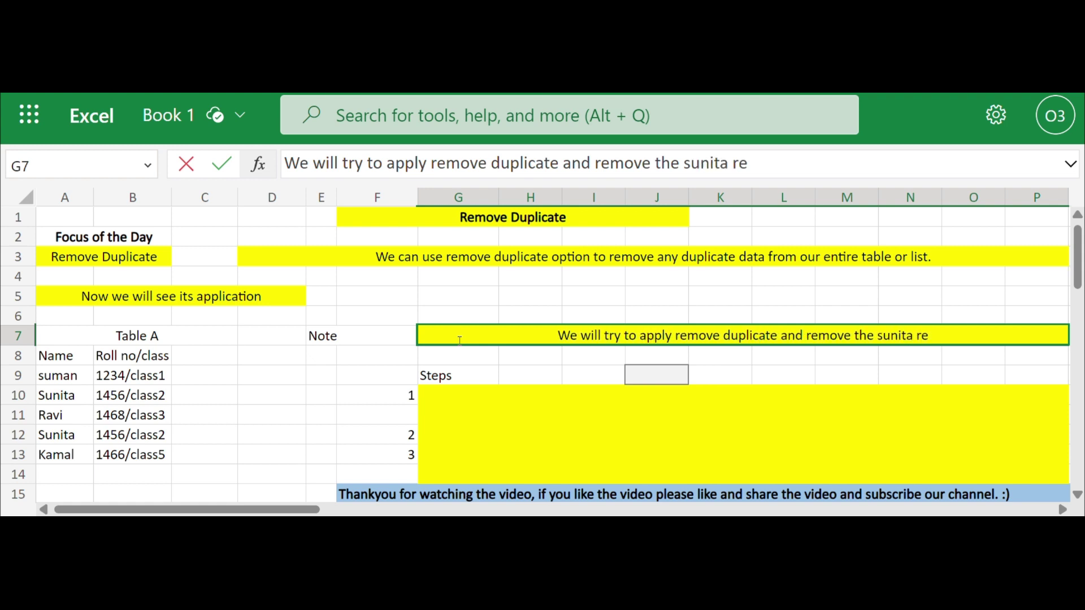
{"action": "key", "text": "BackSpace"}
{"action": "key", "text": "BackSpace"}
{"action": "type", "text": "duplicate"}
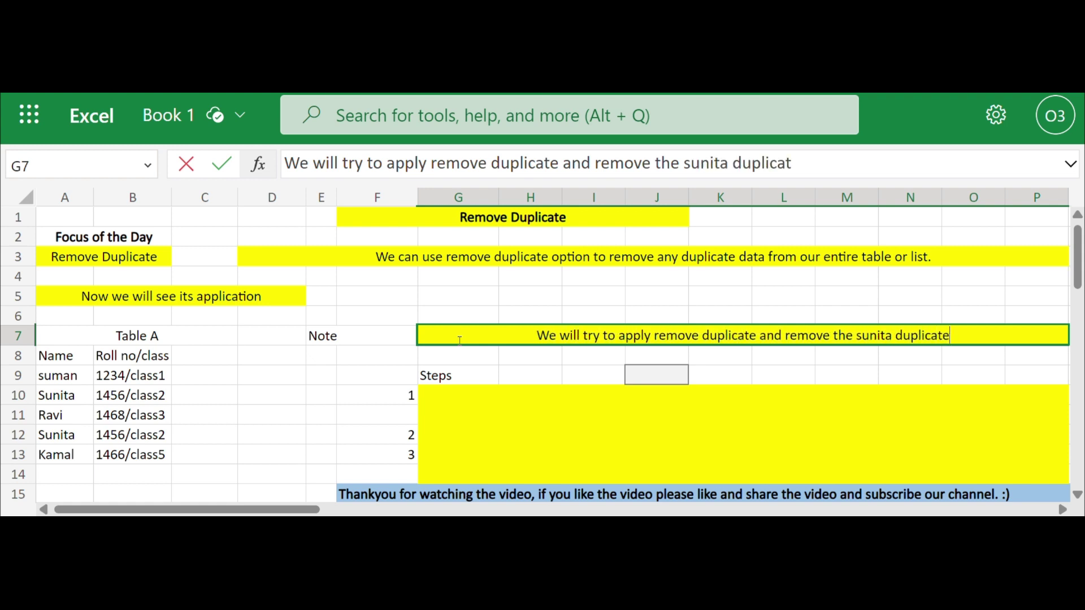
{"action": "type", "text": " entry fro"}
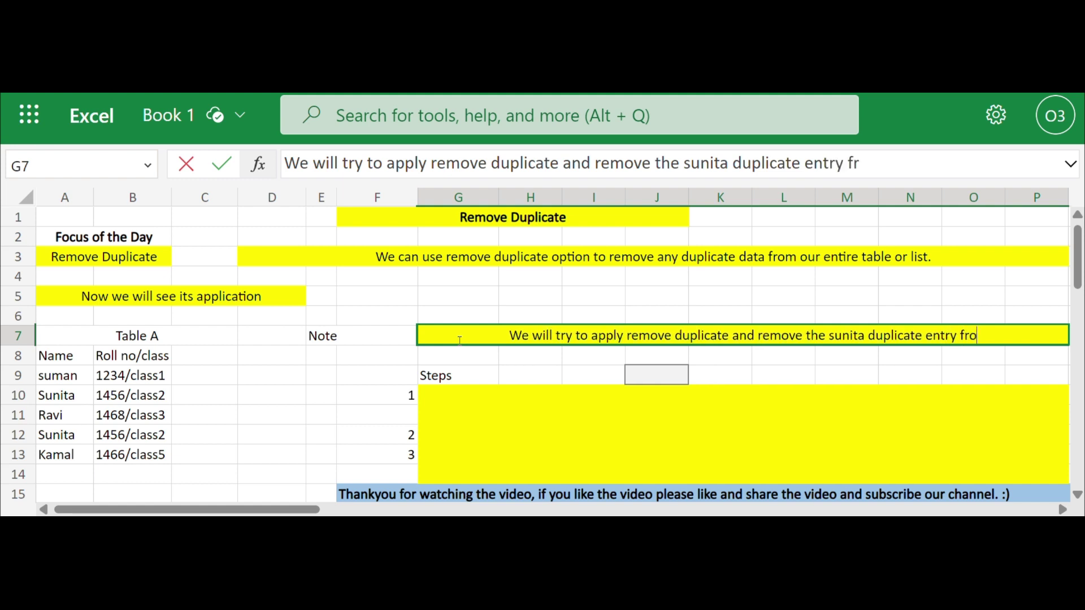
{"action": "type", "text": "m table "}
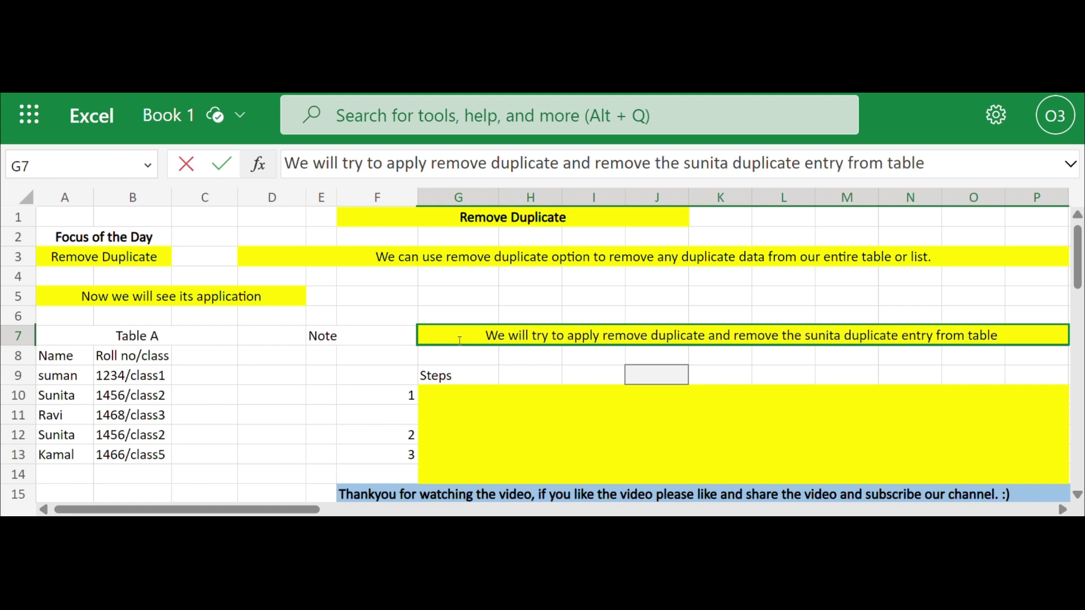
{"action": "type", "text": "A."}
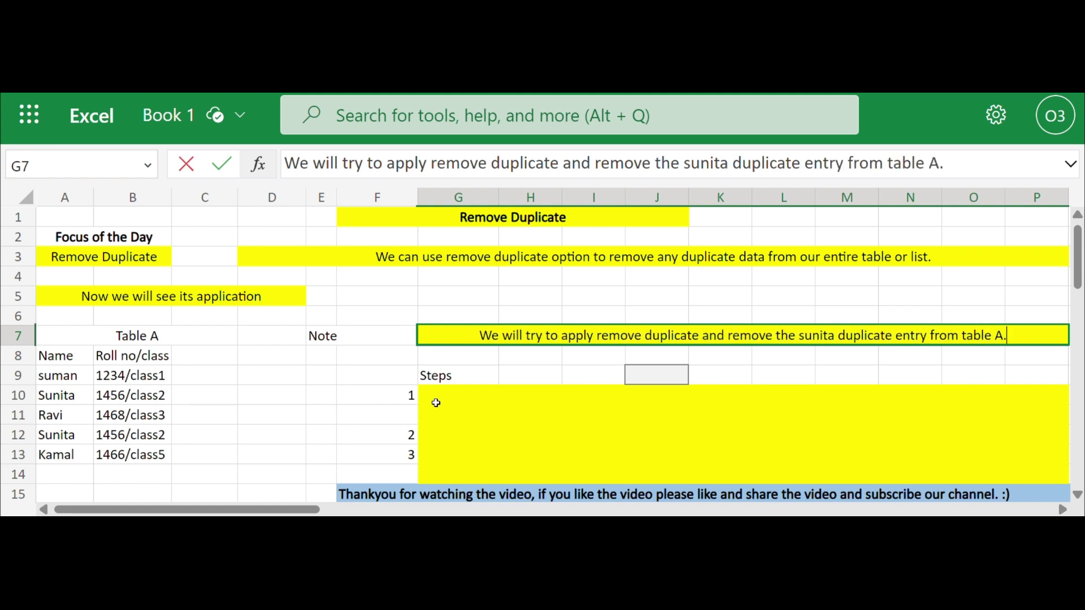
{"action": "left_click", "coordinate": [436, 403]}
Explain step 1 in G10: select the column to check, then use the Data tab's remove duplicate option
{"action": "type", "text": "We"}
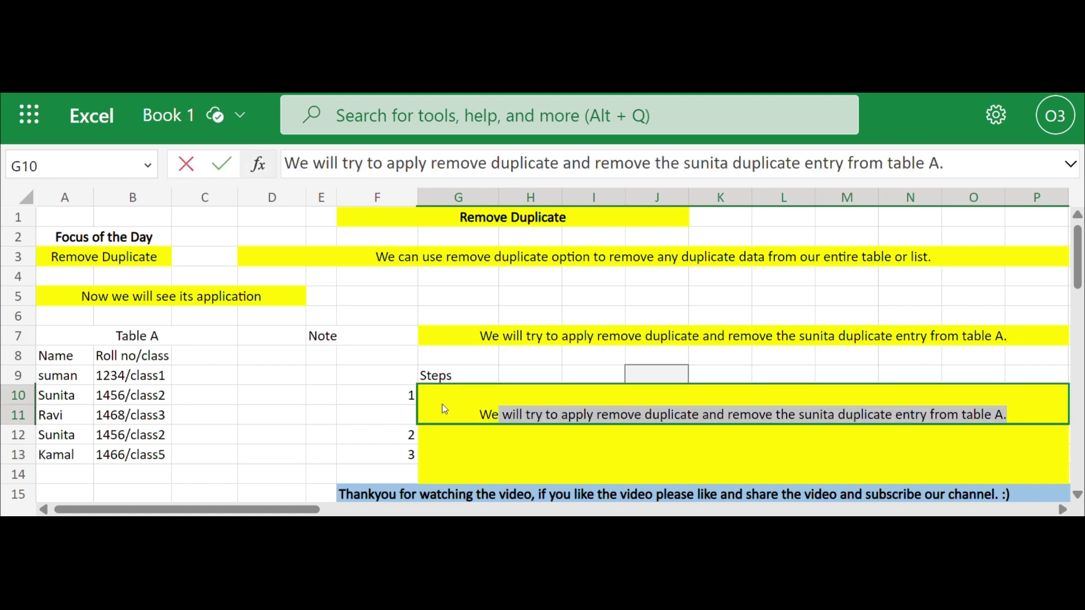
{"action": "type", "text": " will firs"}
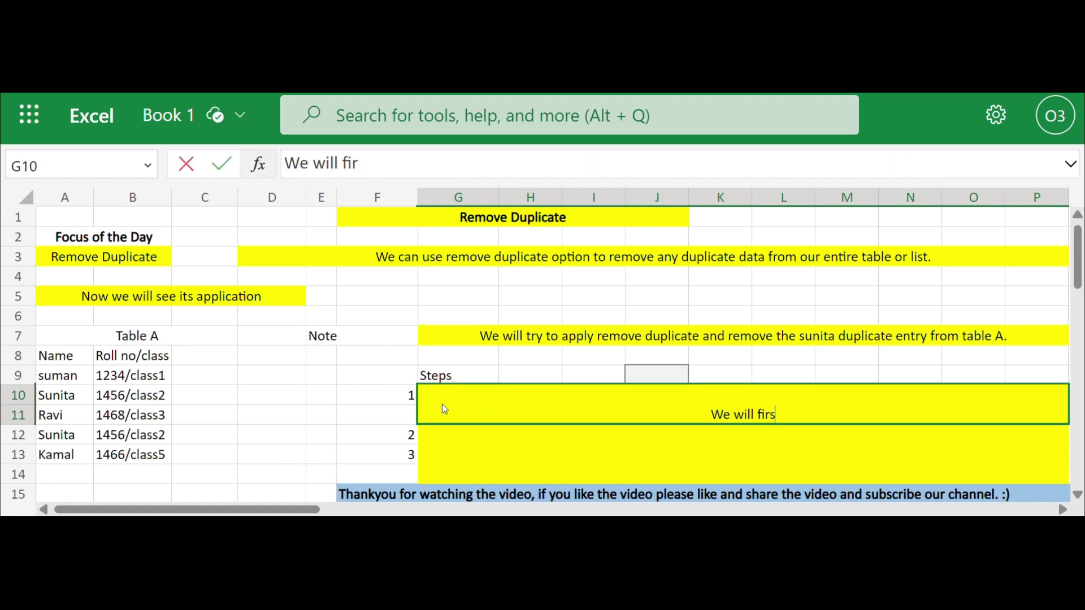
{"action": "type", "text": "t select the column on "}
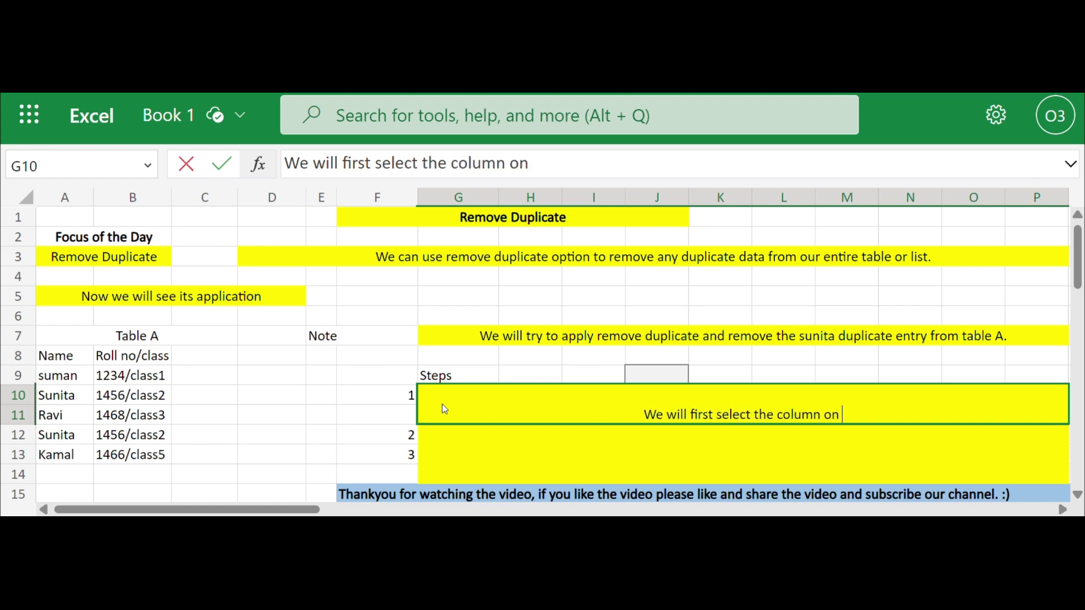
{"action": "type", "text": "which remo"}
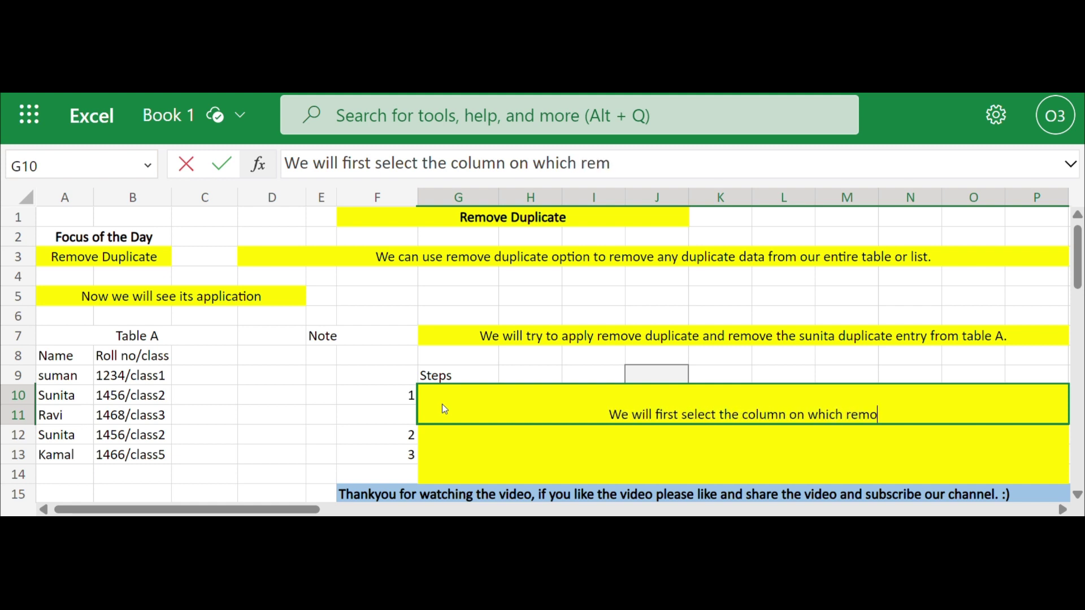
{"action": "type", "text": "ve duplic"}
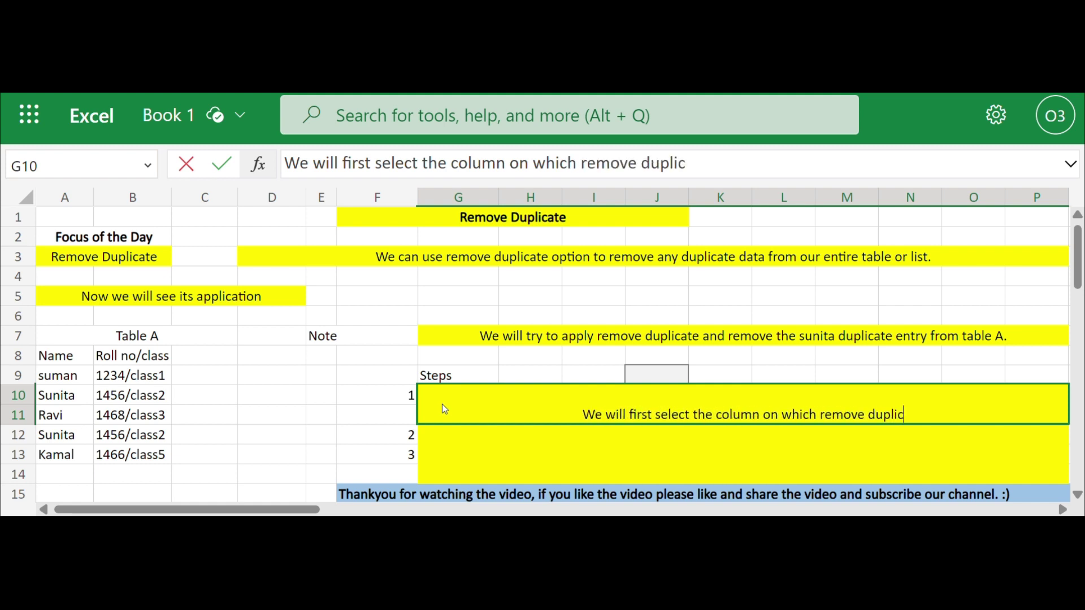
{"action": "type", "text": "ate need t"}
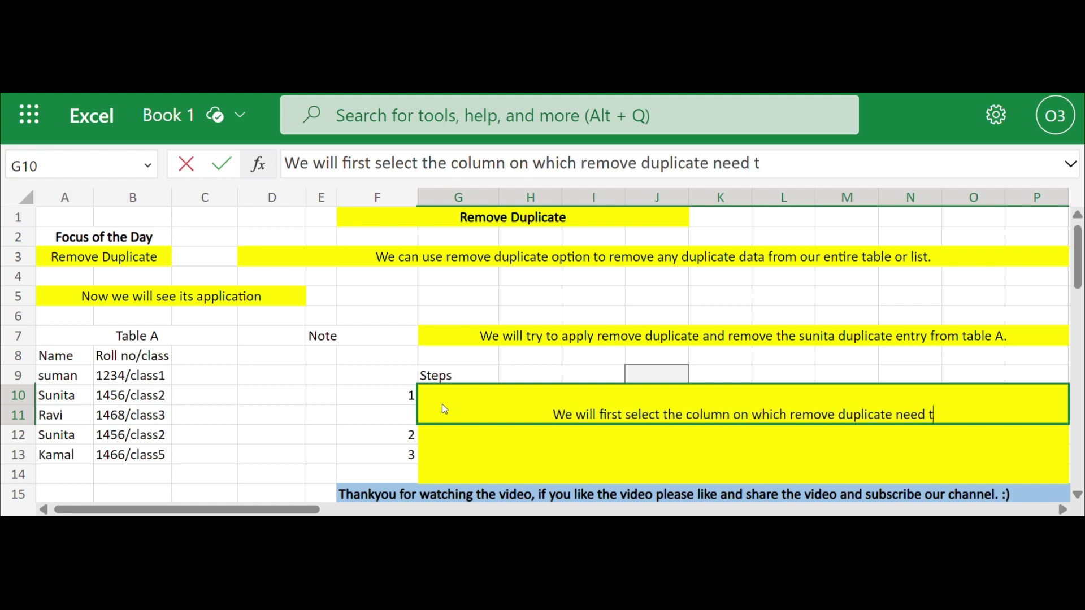
{"action": "type", "text": "o check or a"}
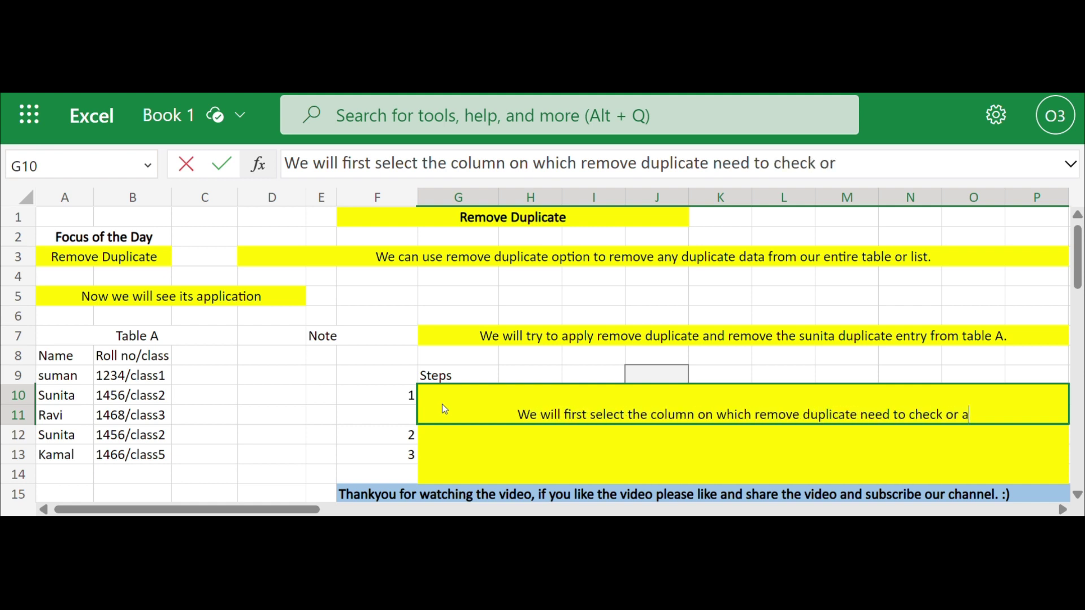
{"action": "type", "text": "pply. T"}
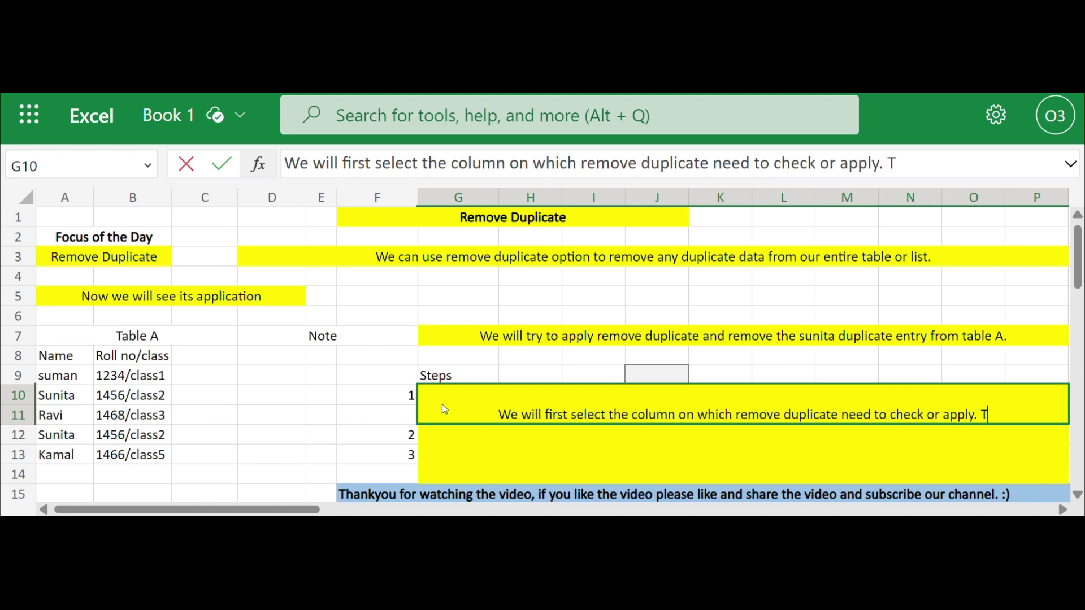
{"action": "type", "text": "hen we will"}
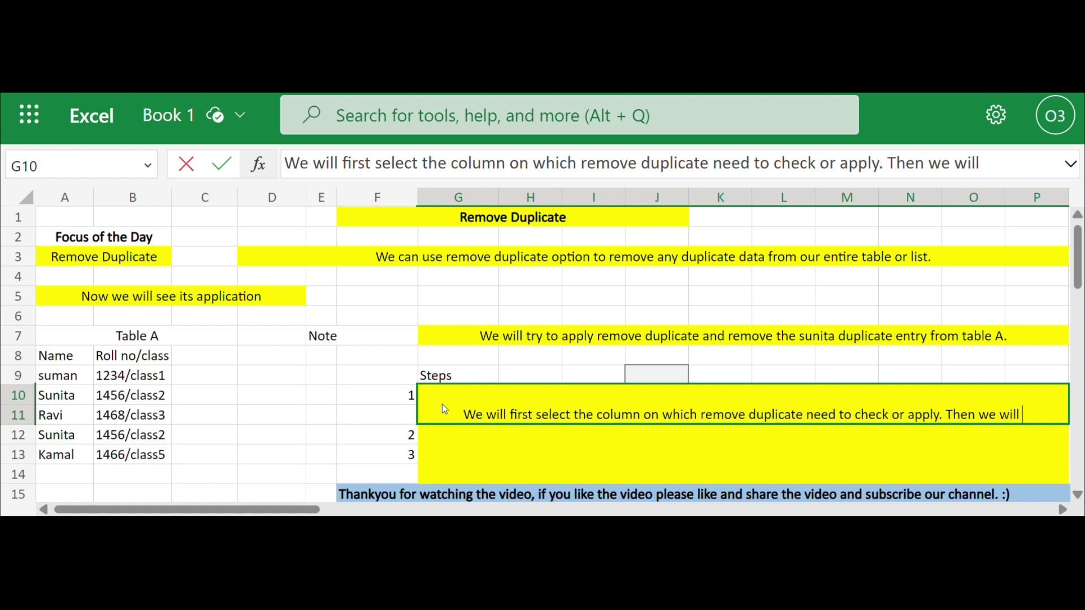
{"action": "type", "text": " go to "}
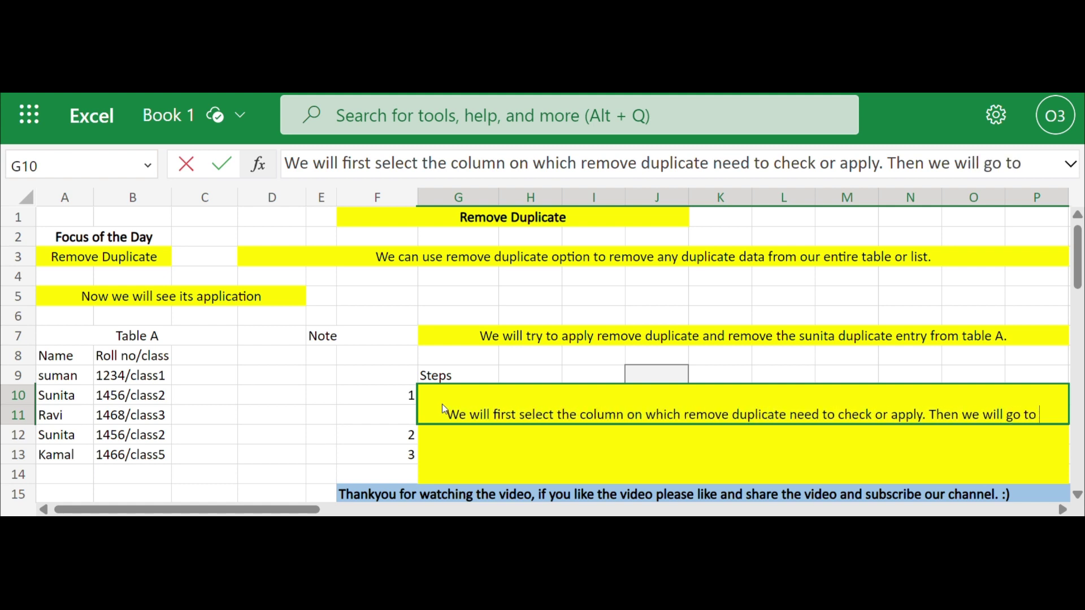
{"action": "type", "text": "data "}
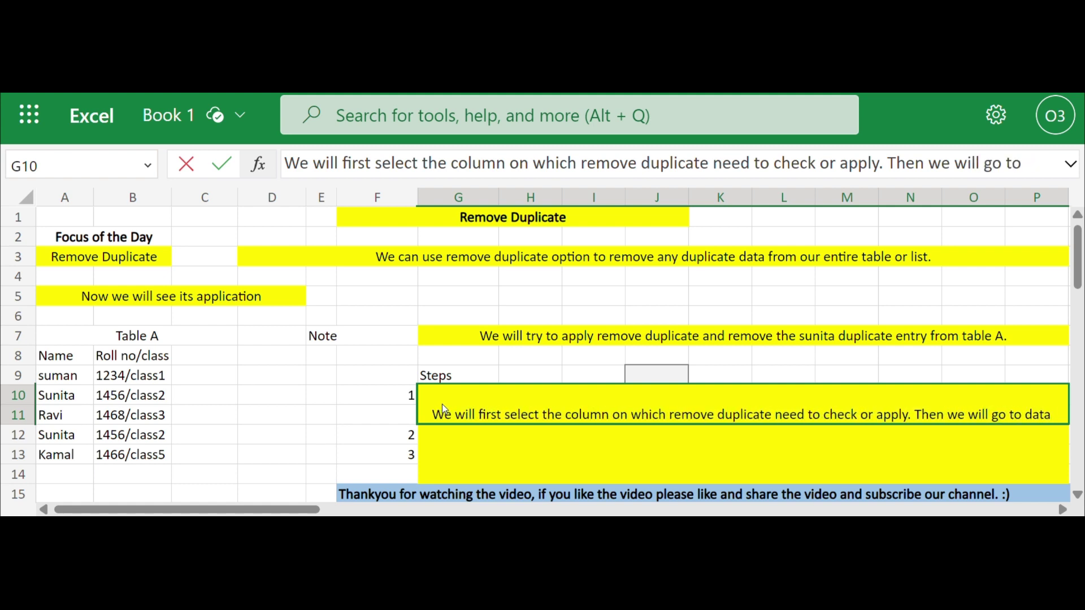
{"action": "type", "text": "tab and there we have option to remove dupli"}
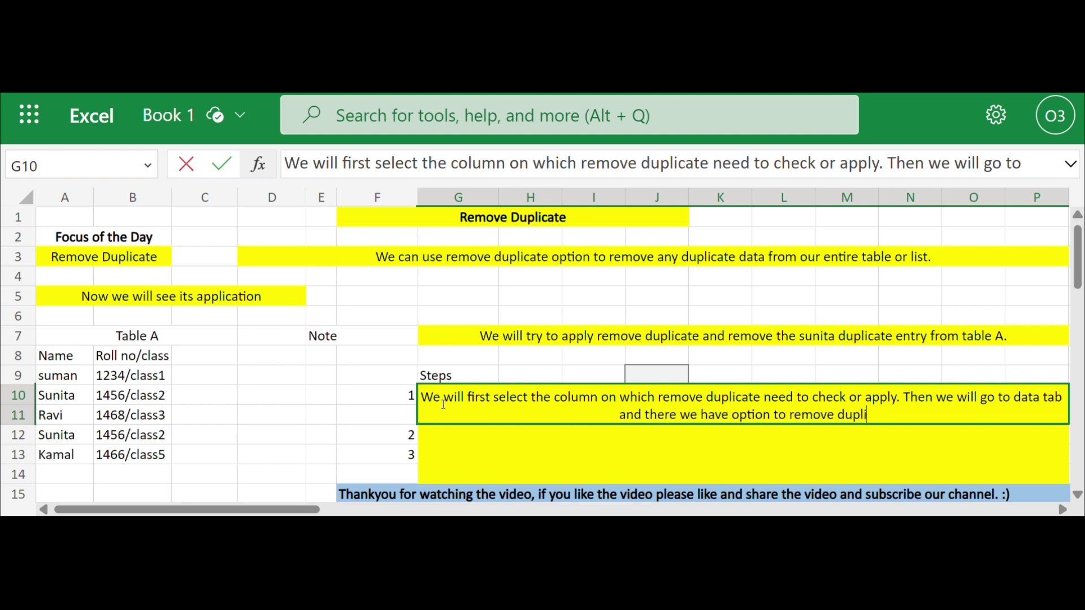
{"action": "type", "text": "cate valu"}
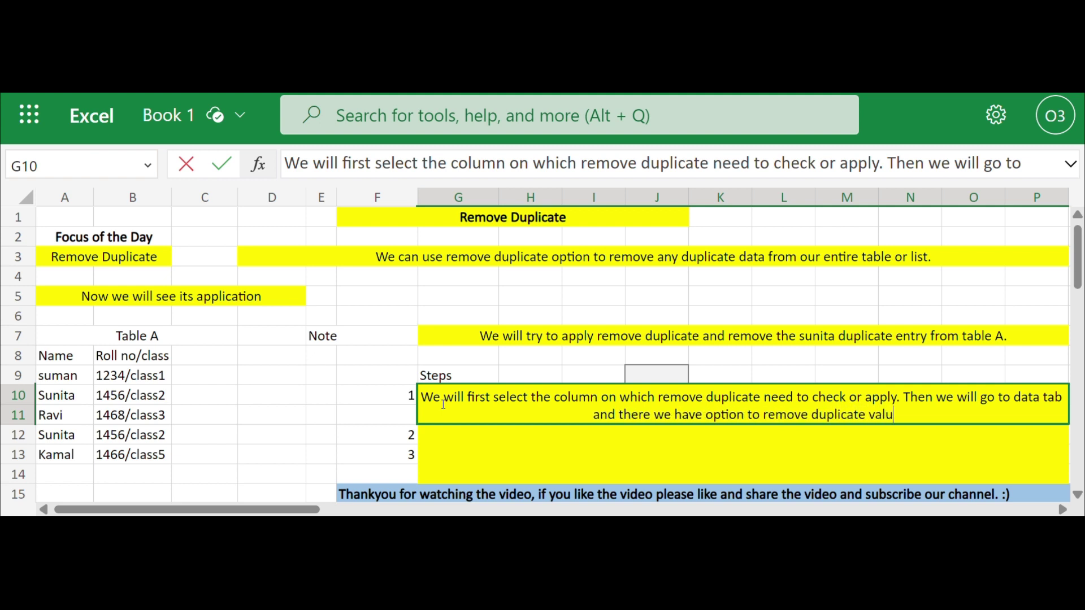
{"action": "type", "text": "es"}
{"action": "key", "text": "BackSpace"}
{"action": "key", "text": "BackSpace"}
{"action": "key", "text": "BackSpace"}
{"action": "key", "text": "BackSpace"}
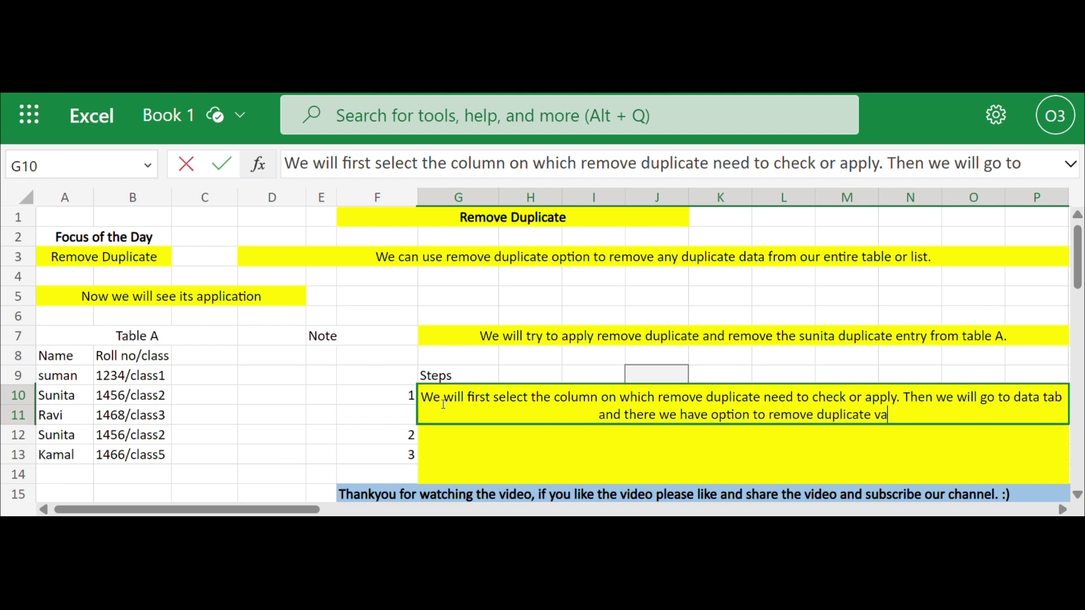
{"action": "key", "text": "BackSpace"}
{"action": "key", "text": "BackSpace"}
{"action": "type", "text": ". "}
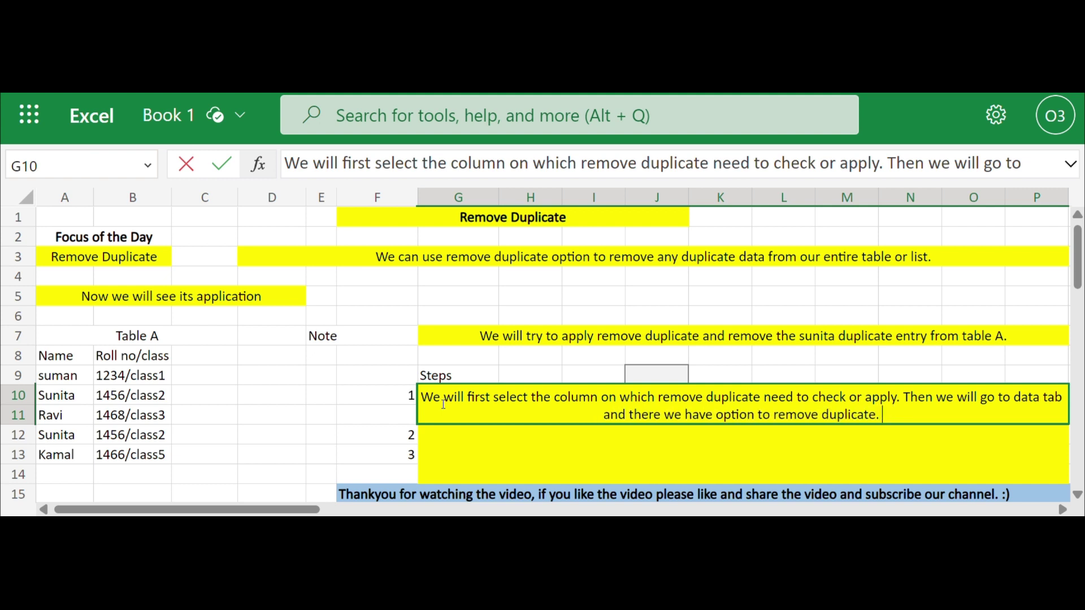
{"action": "type", "text": "We will c"}
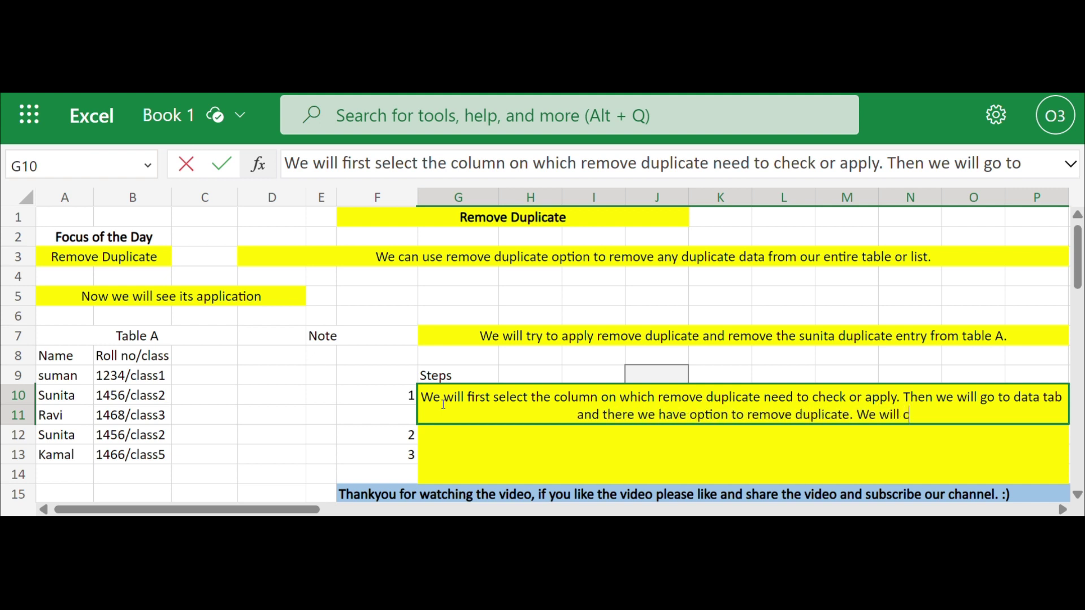
{"action": "type", "text": "lick on t"}
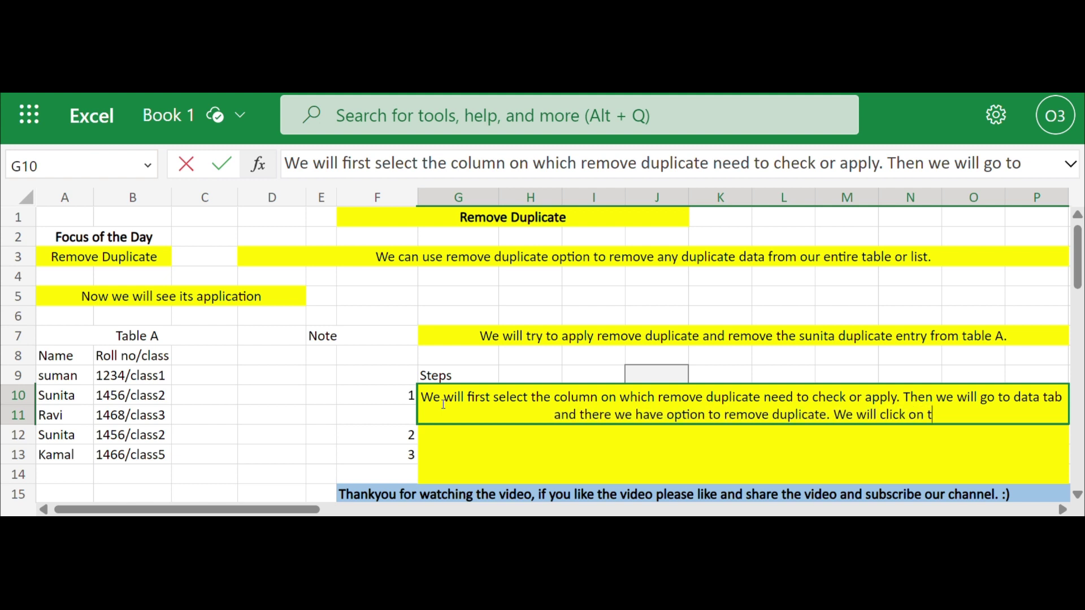
{"action": "type", "text": "hat."}
Run Remove Duplicates on Table A's names and roll numbers, deleting the repeated name row
{"action": "left_click", "coordinate": [187, 388]}
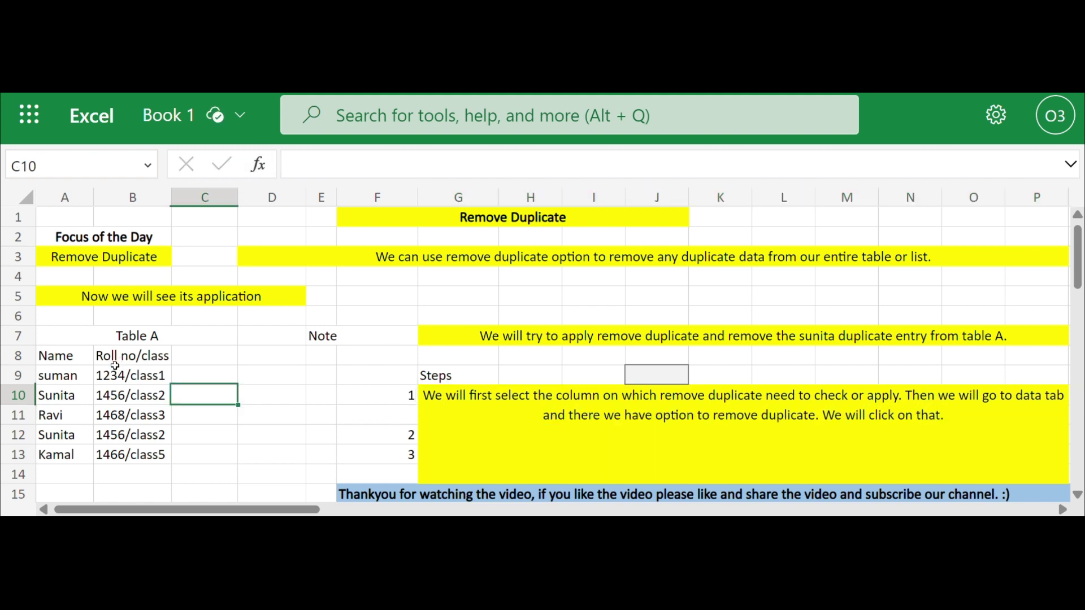
{"action": "left_click_drag", "start_coordinate": [89, 360], "coordinate": [133, 455]}
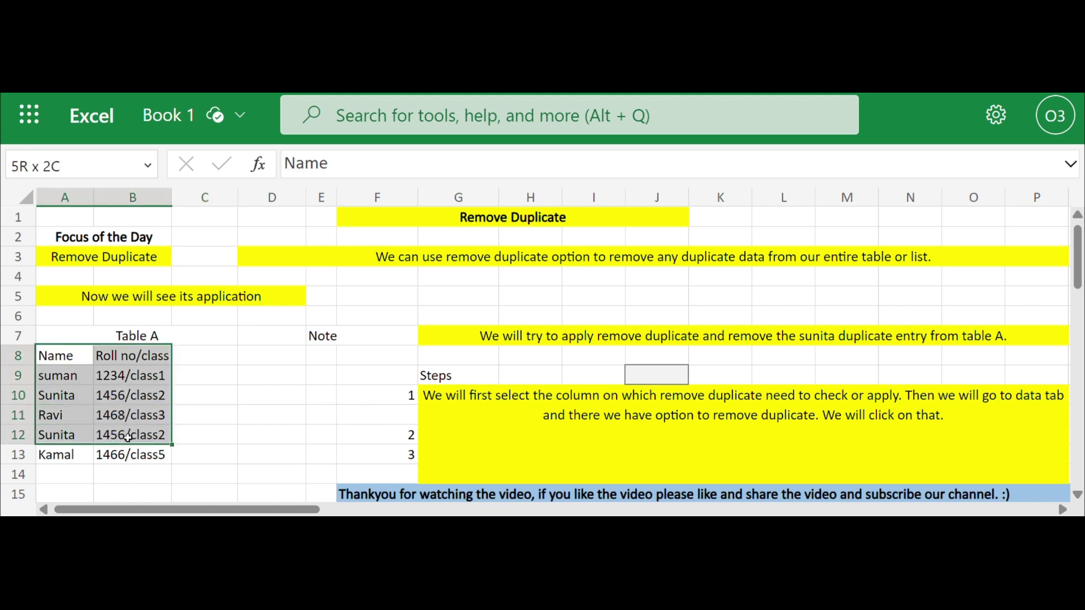
{"action": "key", "text": "alt+a"}
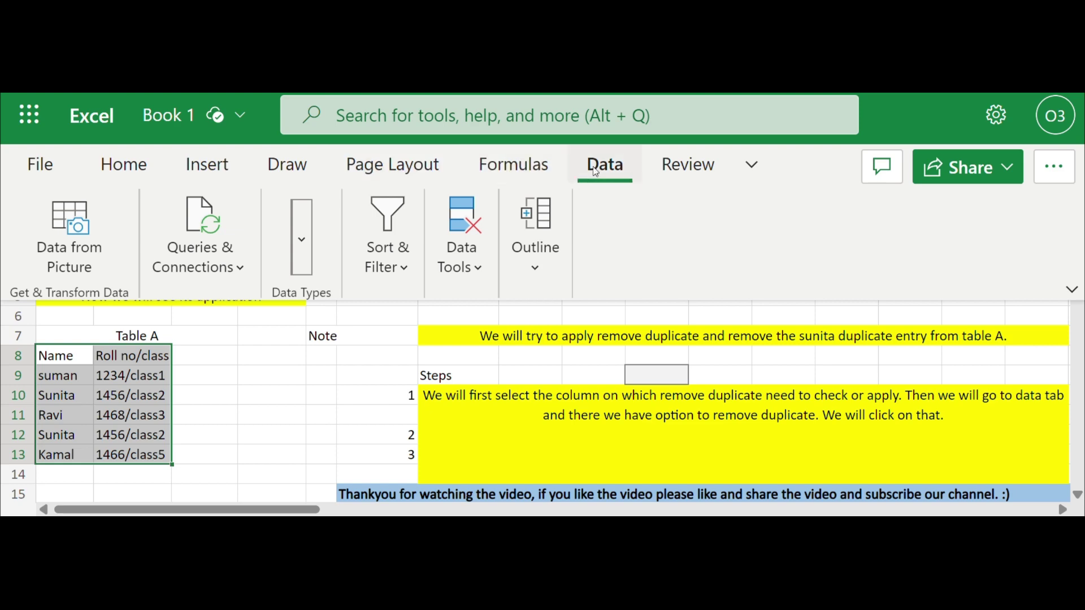
{"action": "left_click", "coordinate": [477, 281]}
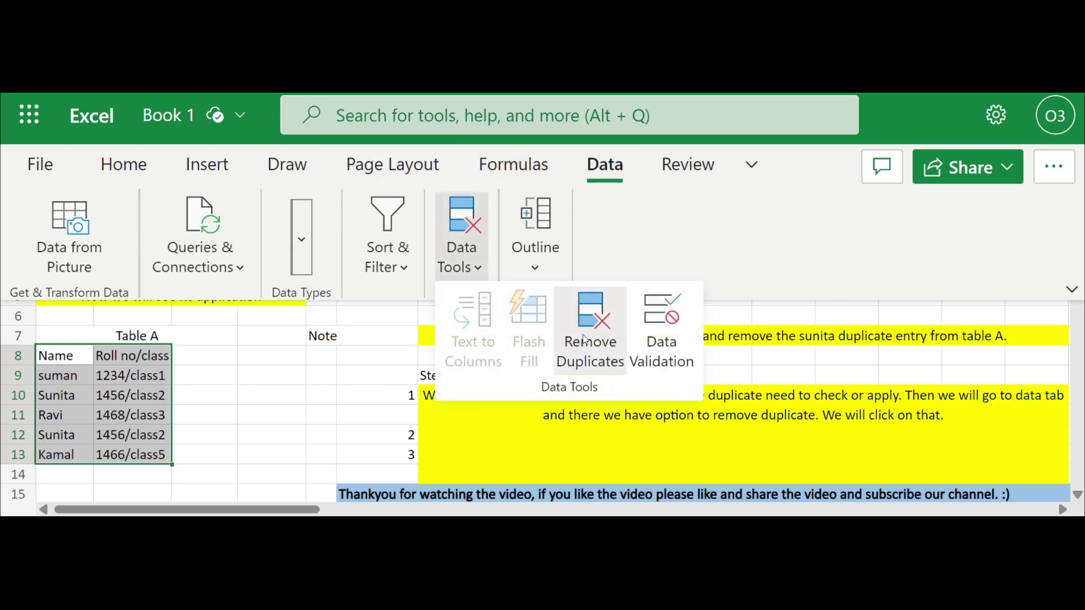
{"action": "left_click", "coordinate": [588, 314]}
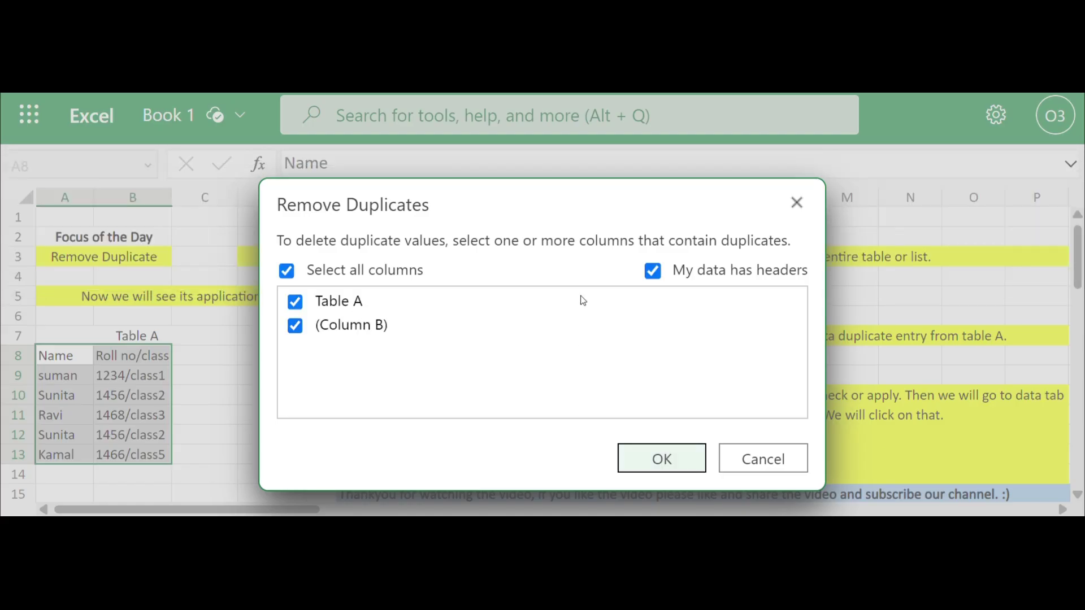
{"action": "left_click", "coordinate": [649, 451]}
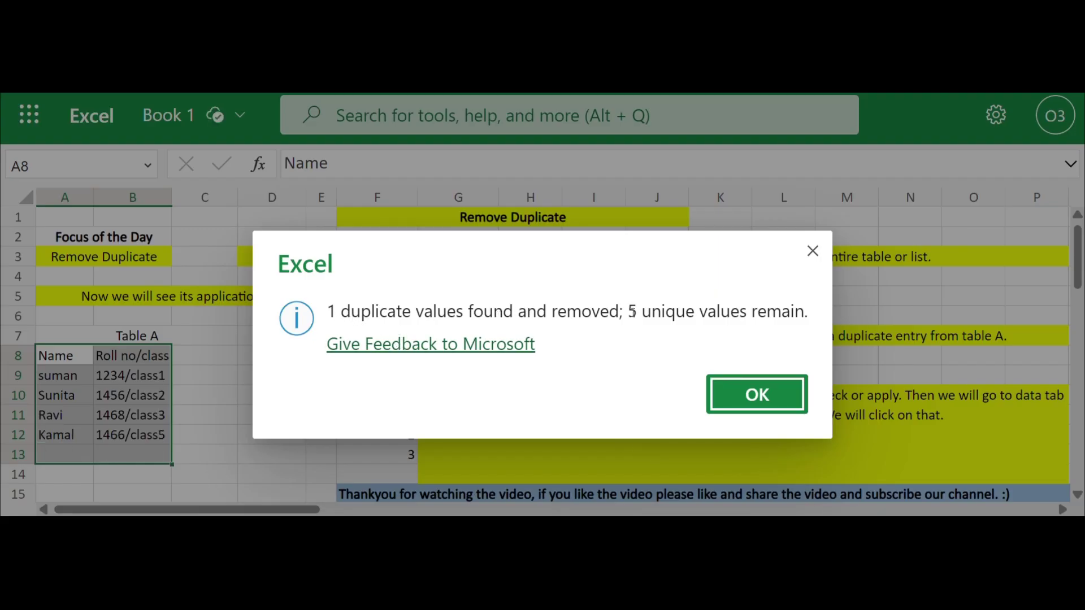
{"action": "left_click", "coordinate": [757, 394]}
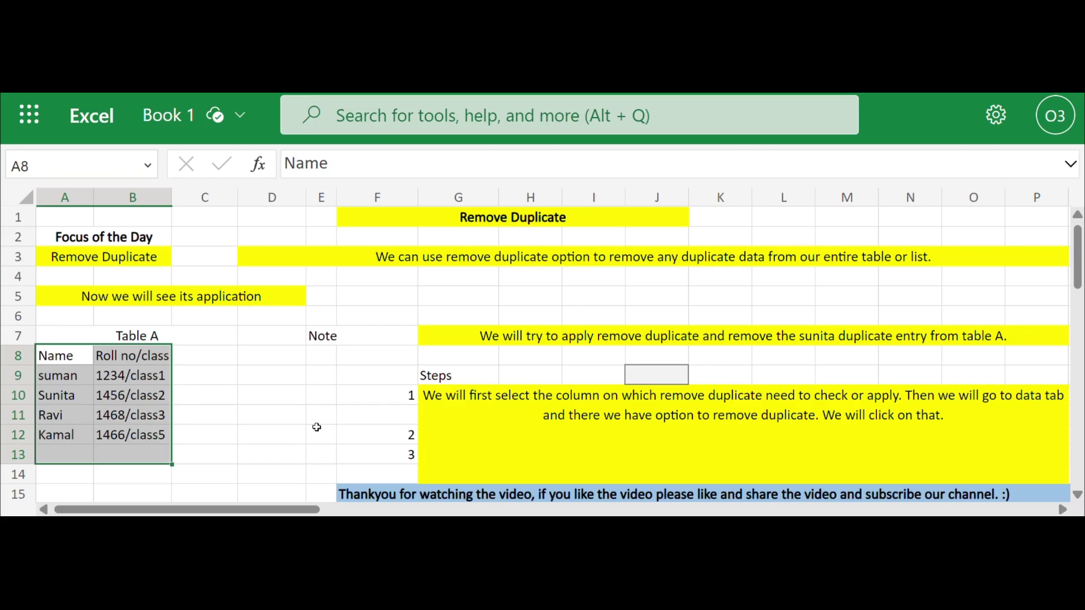
{"action": "left_click", "coordinate": [270, 428]}
{"action": "left_click", "coordinate": [552, 433]}
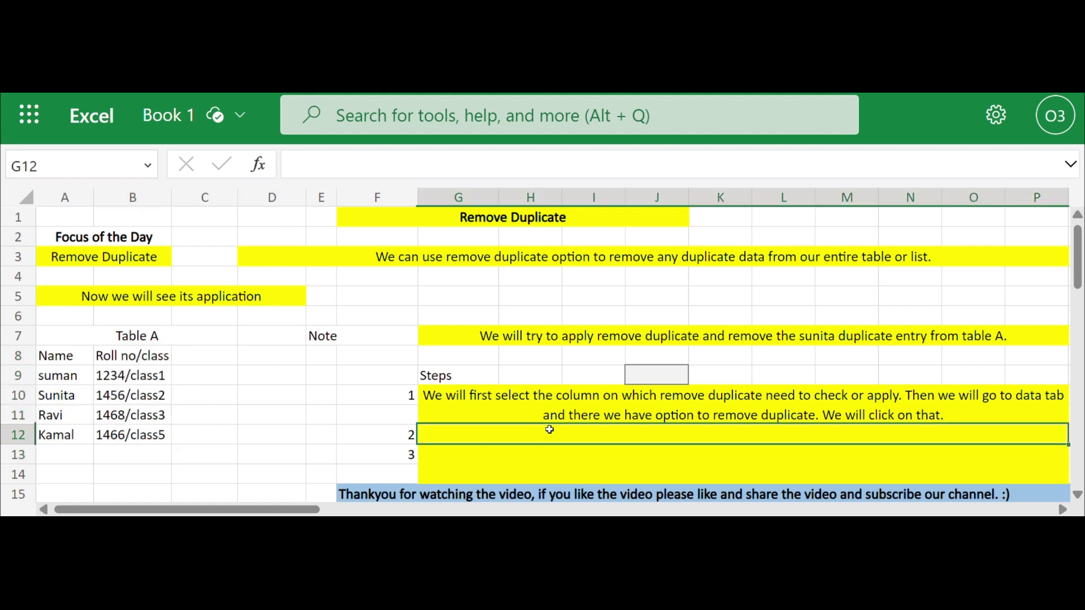
Write step 2 in G12: after applying remove duplicate, one duplicate entry was identified and removed
{"action": "type", "text": "Here we c"}
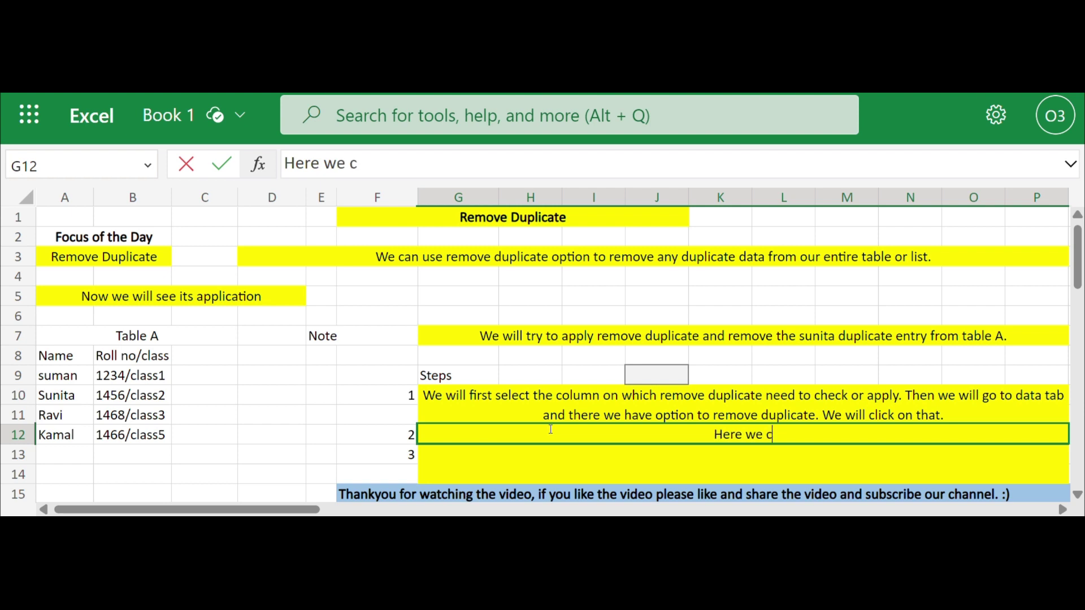
{"action": "type", "text": "an see af"}
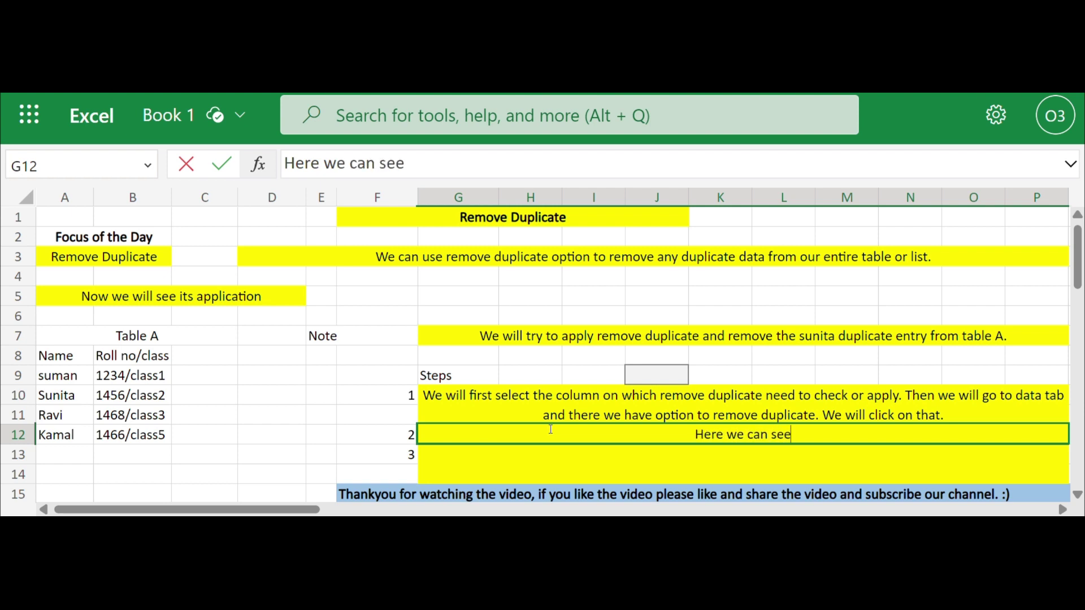
{"action": "type", "text": "ter app"}
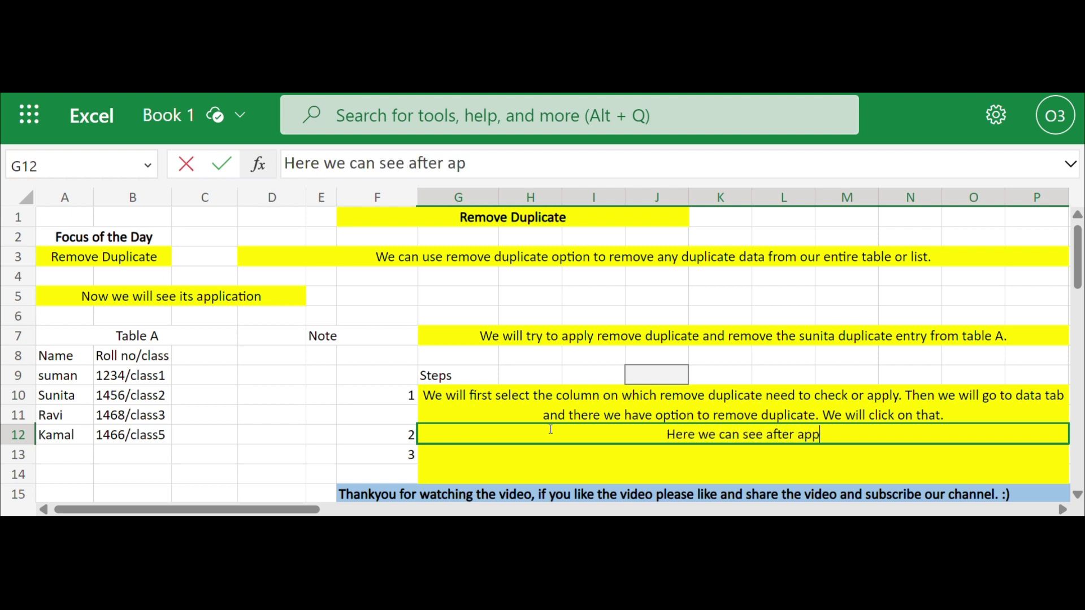
{"action": "type", "text": "lying dup"}
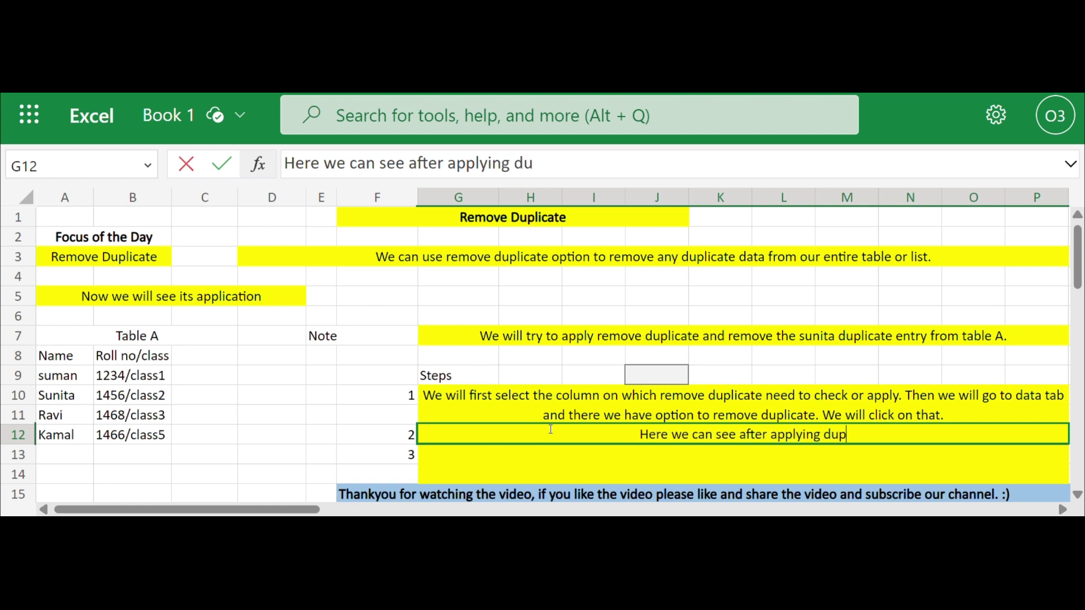
{"action": "key", "text": "BackSpace"}
{"action": "key", "text": "BackSpace"}
{"action": "type", "text": "remov"}
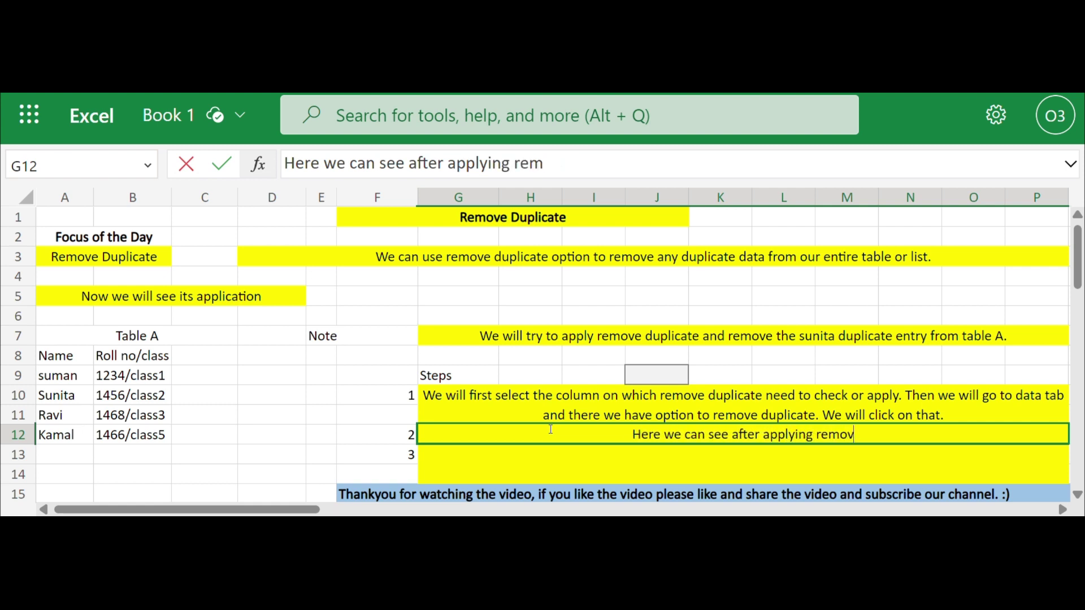
{"action": "type", "text": "e duplic"}
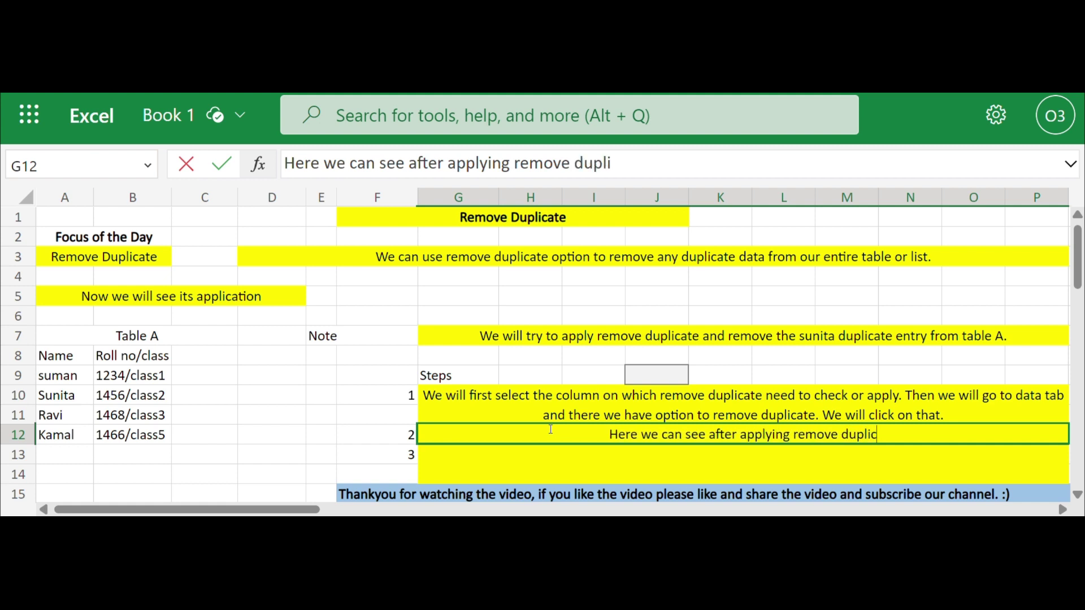
{"action": "type", "text": "ate it has i"}
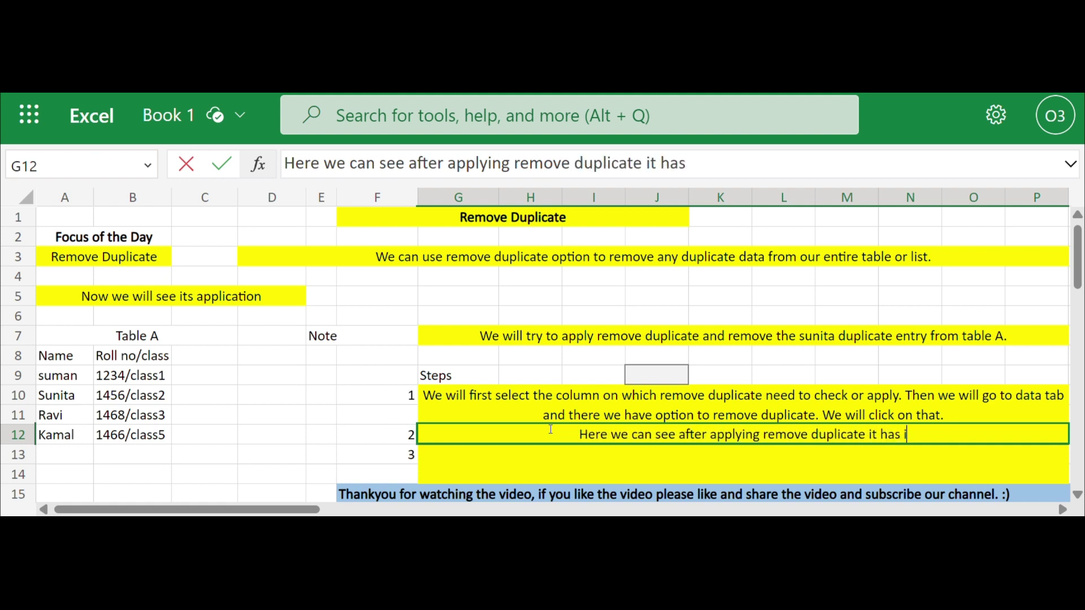
{"action": "type", "text": "dentified"}
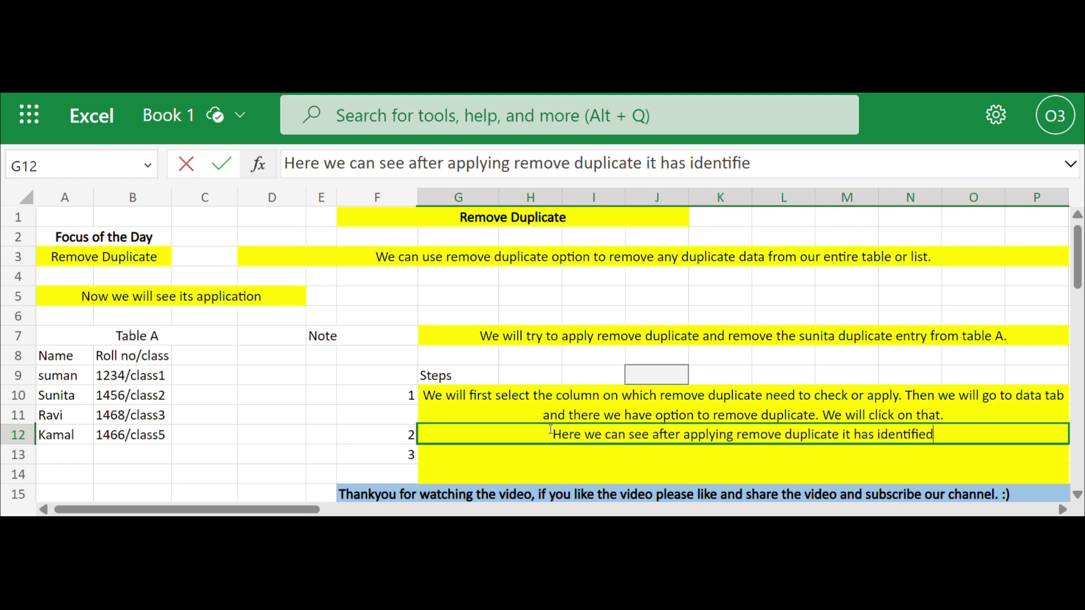
{"action": "type", "text": " one dupl"}
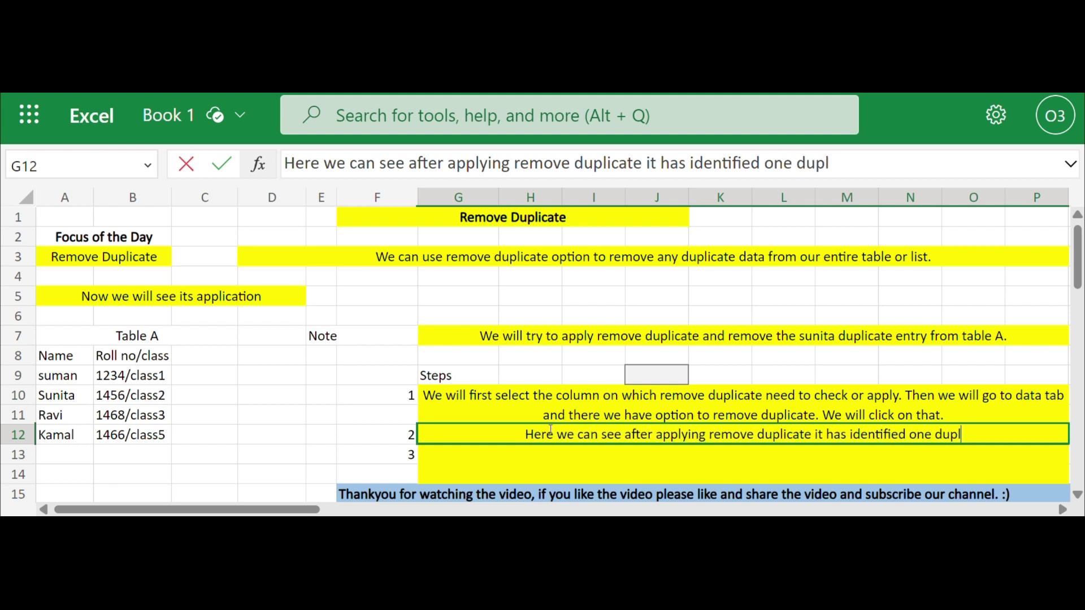
{"action": "type", "text": "icate entry"}
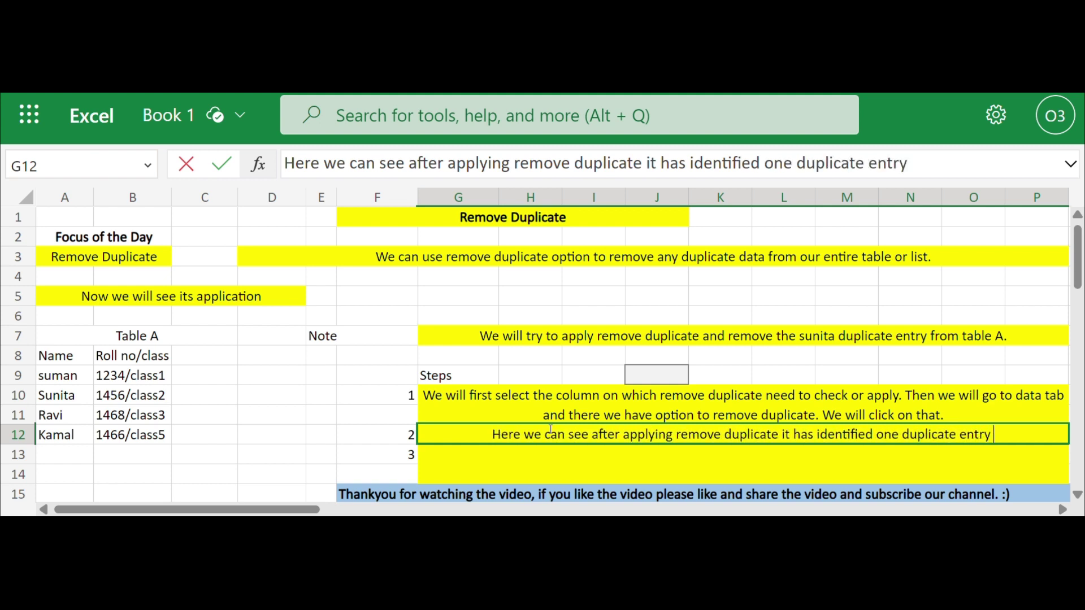
{"action": "type", "text": " and removed it"}
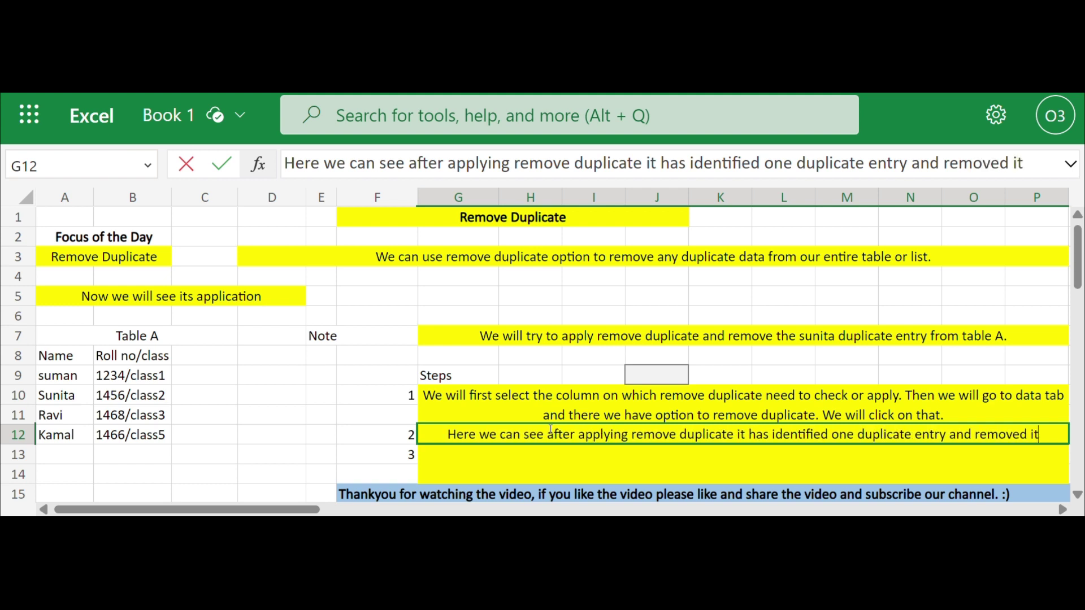
{"action": "type", "text": "."}
Write step 3 in G13: remove duplicate helps remove or identify duplicates in large data sets
{"action": "key", "text": "Return"}
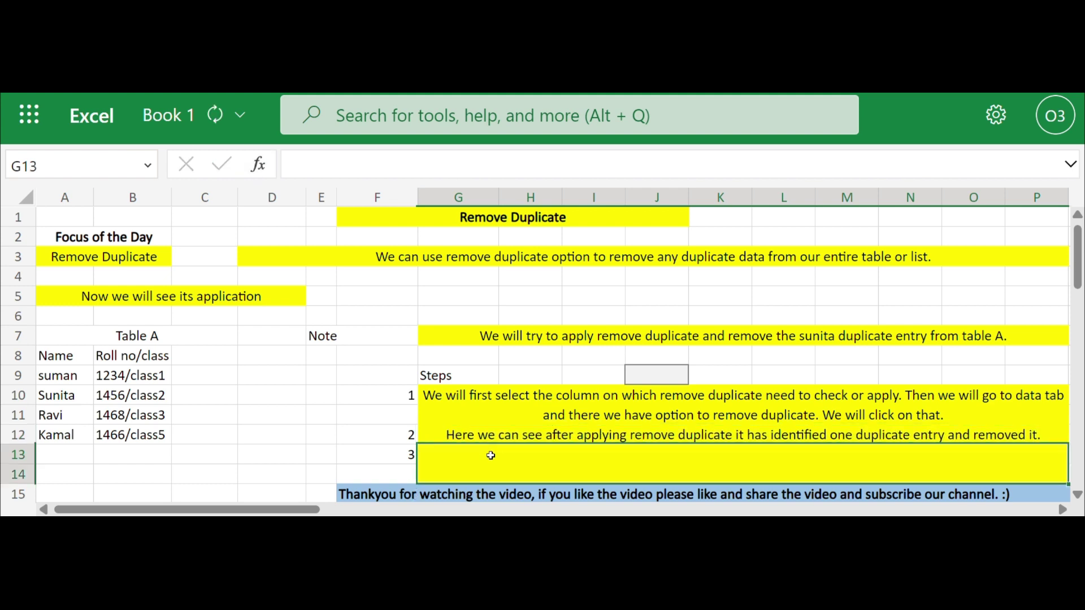
{"action": "type", "text": "This is"}
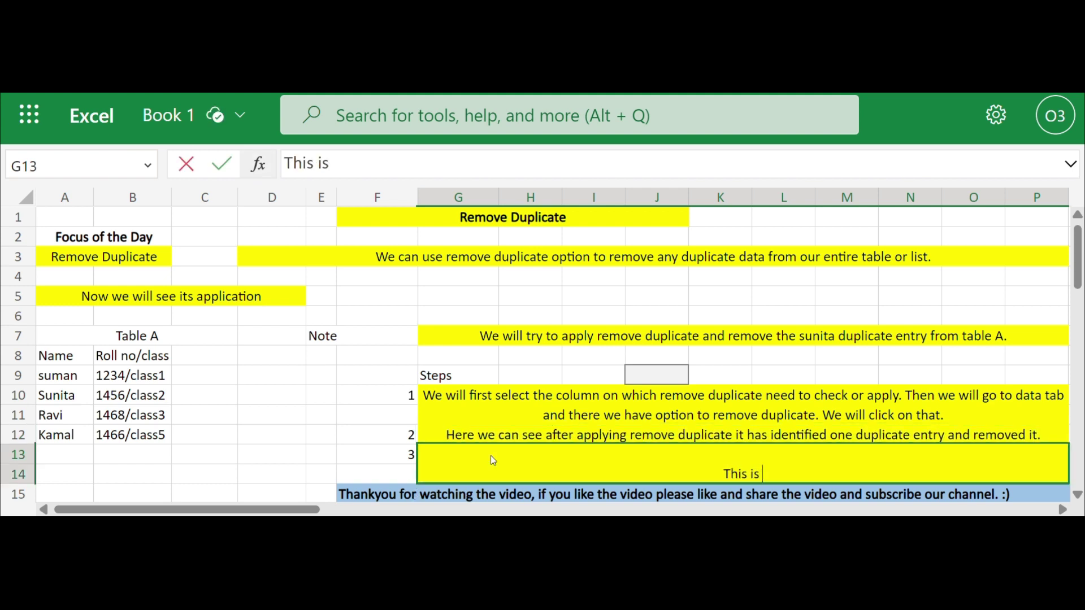
{"action": "type", "text": " very help"}
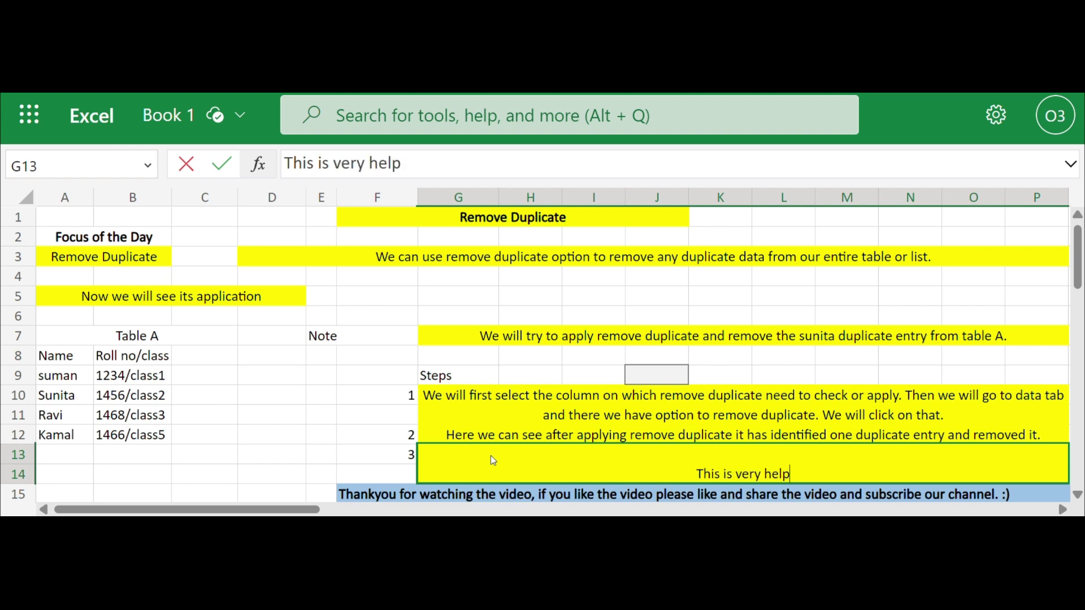
{"action": "type", "text": "ful to rem"}
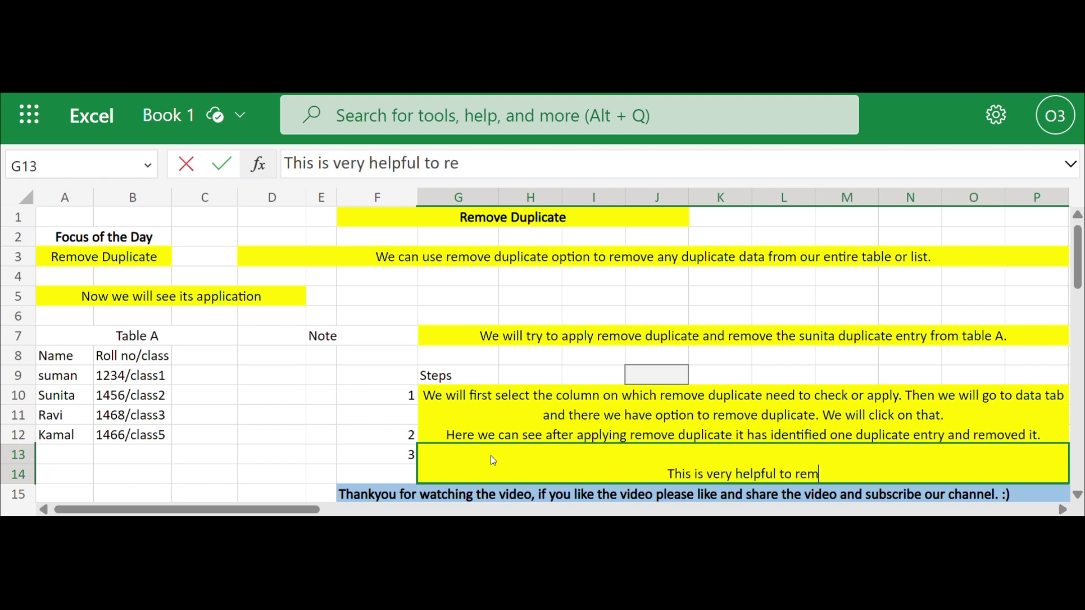
{"action": "type", "text": "ove any du"}
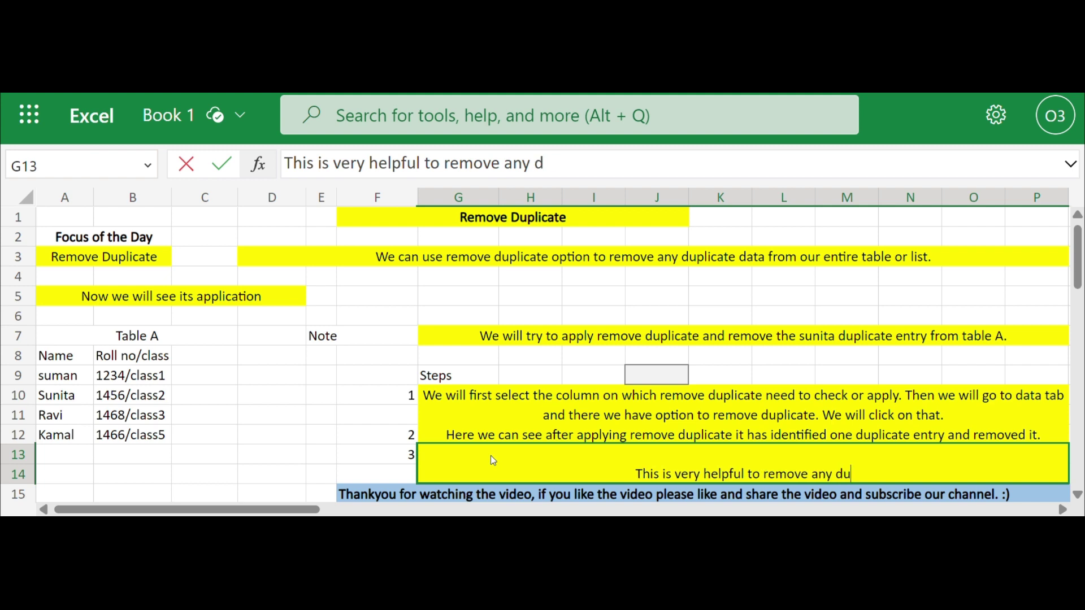
{"action": "type", "text": "plicate"}
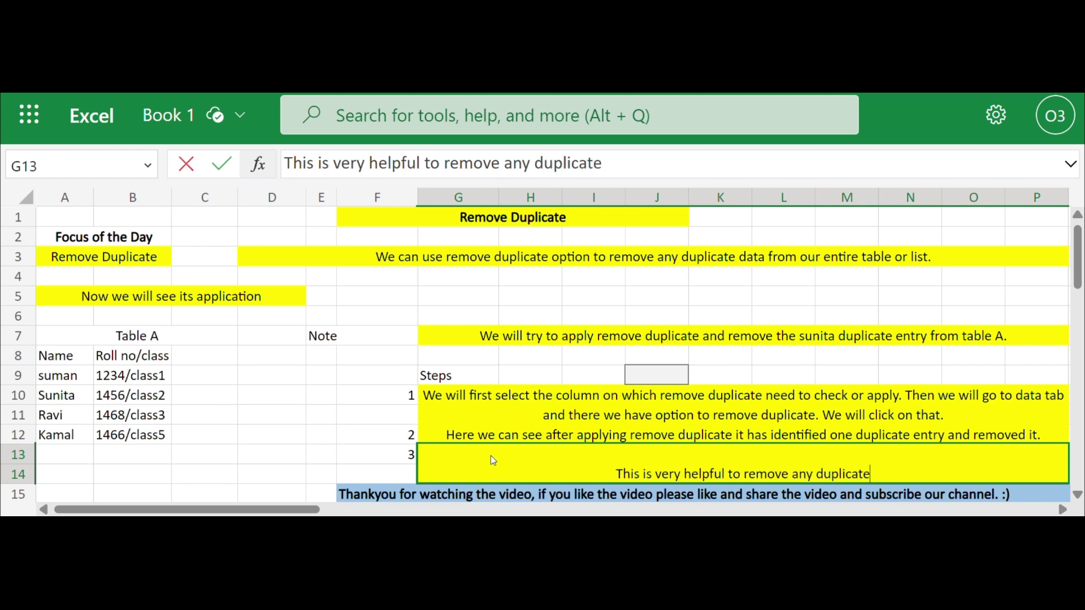
{"action": "type", "text": " value or to"}
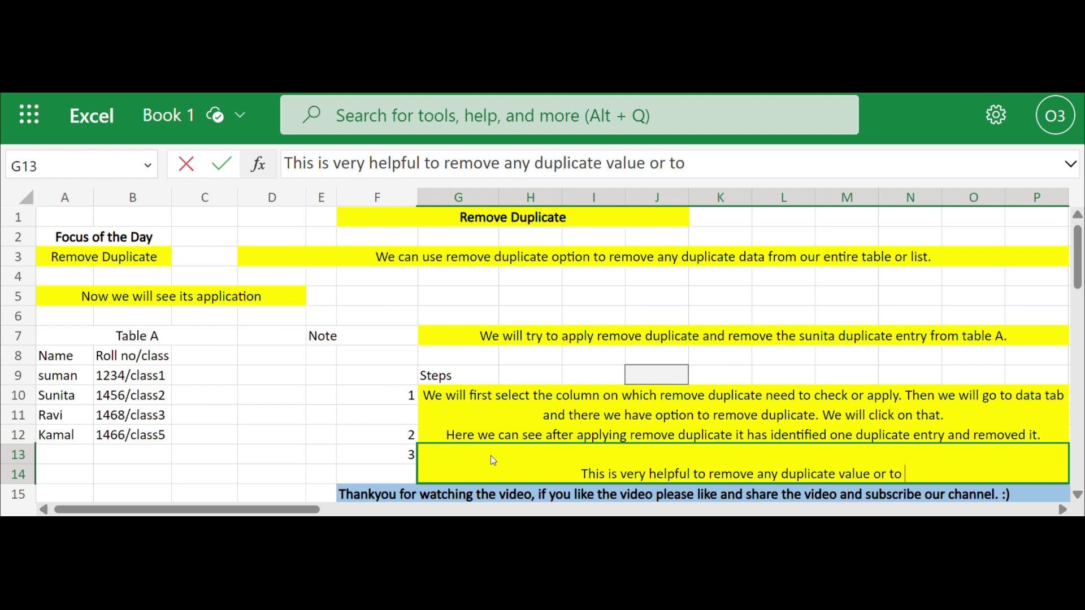
{"action": "type", "text": " identify it"}
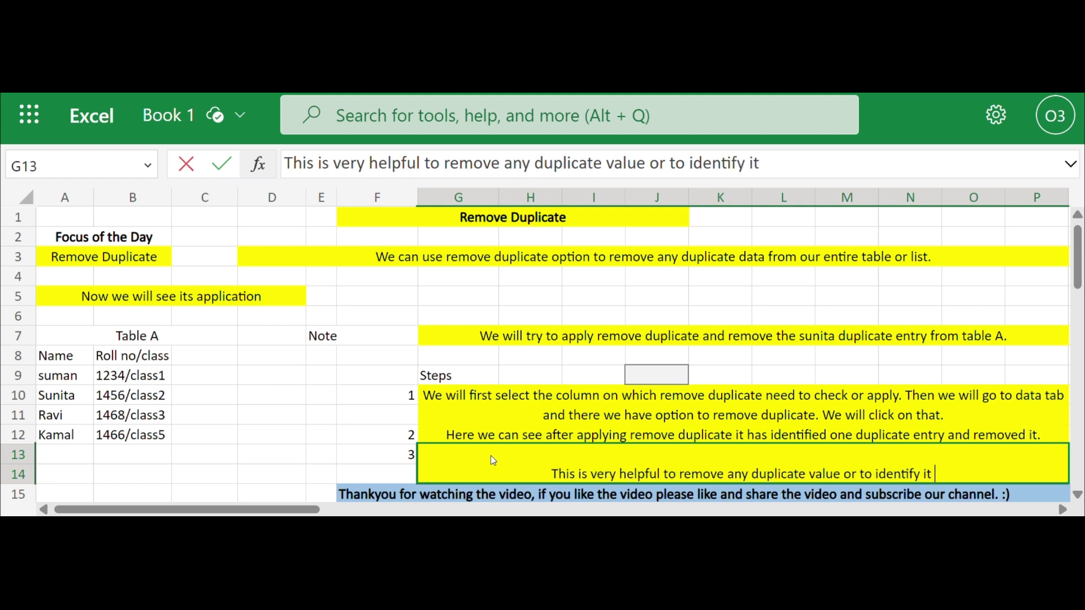
{"action": "type", "text": " if"}
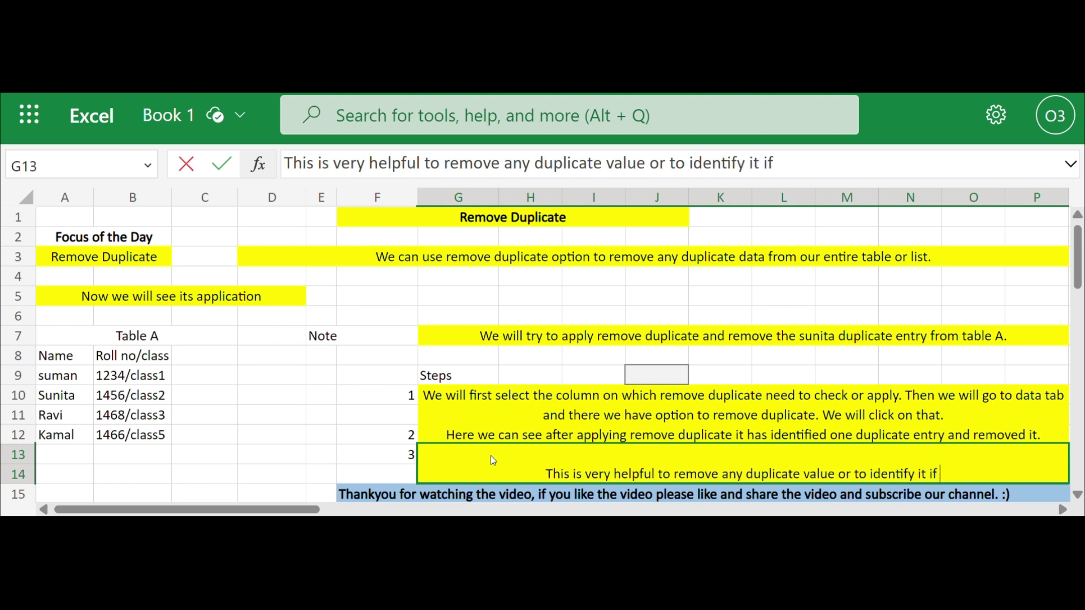
{"action": "type", "text": " there are"}
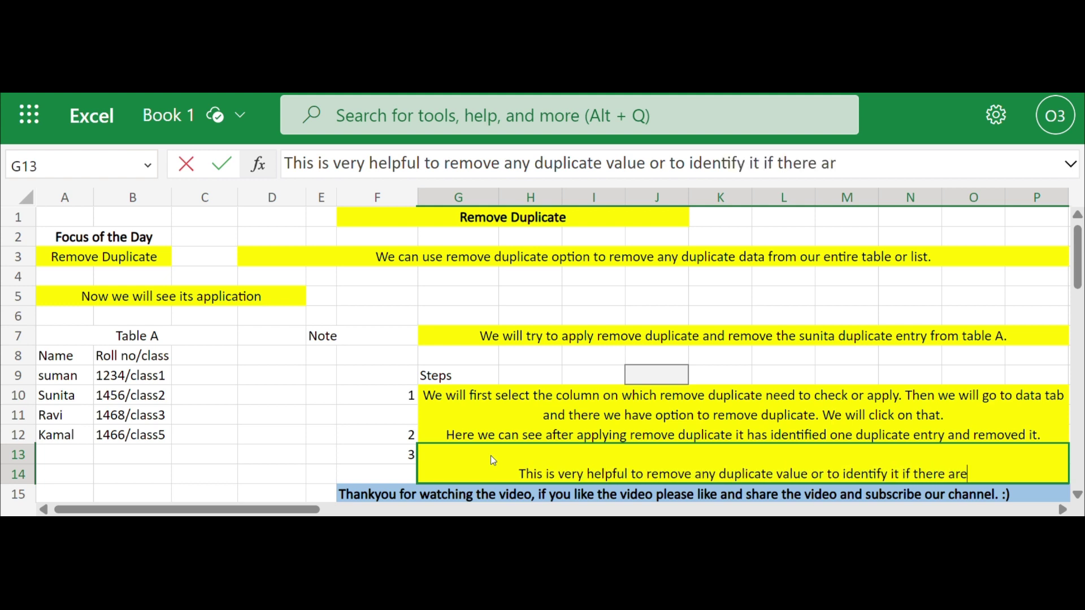
{"action": "type", "text": " large set"}
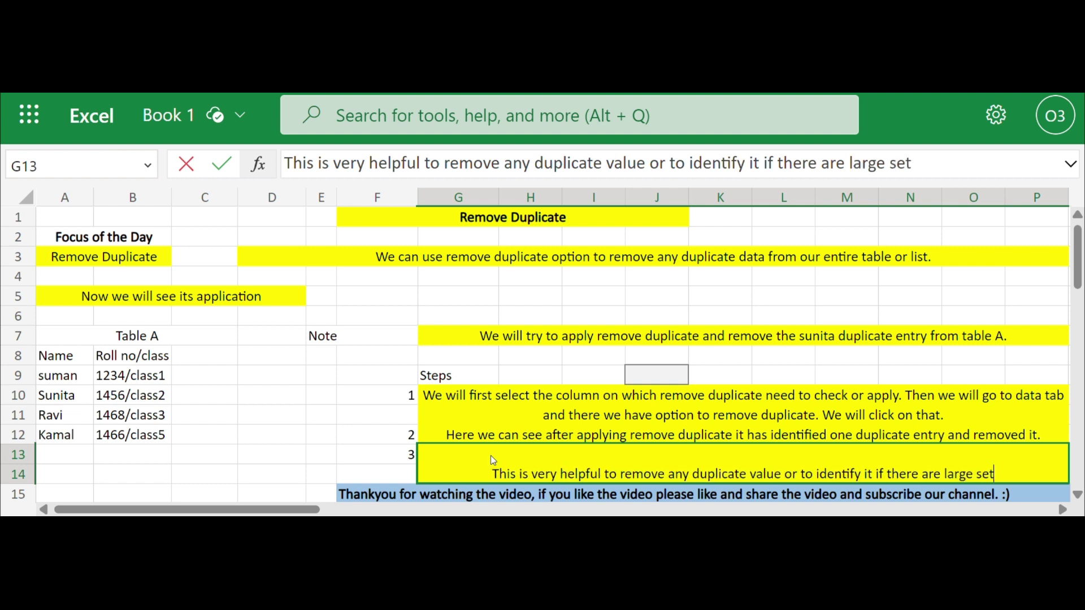
{"action": "type", "text": " of data a"}
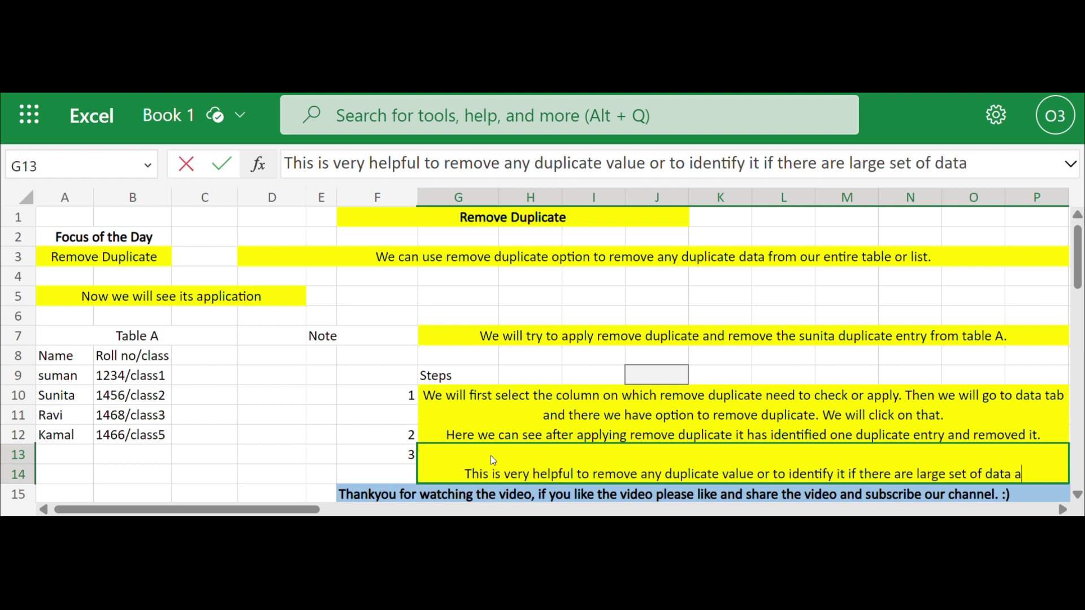
{"action": "type", "text": "vailable."}
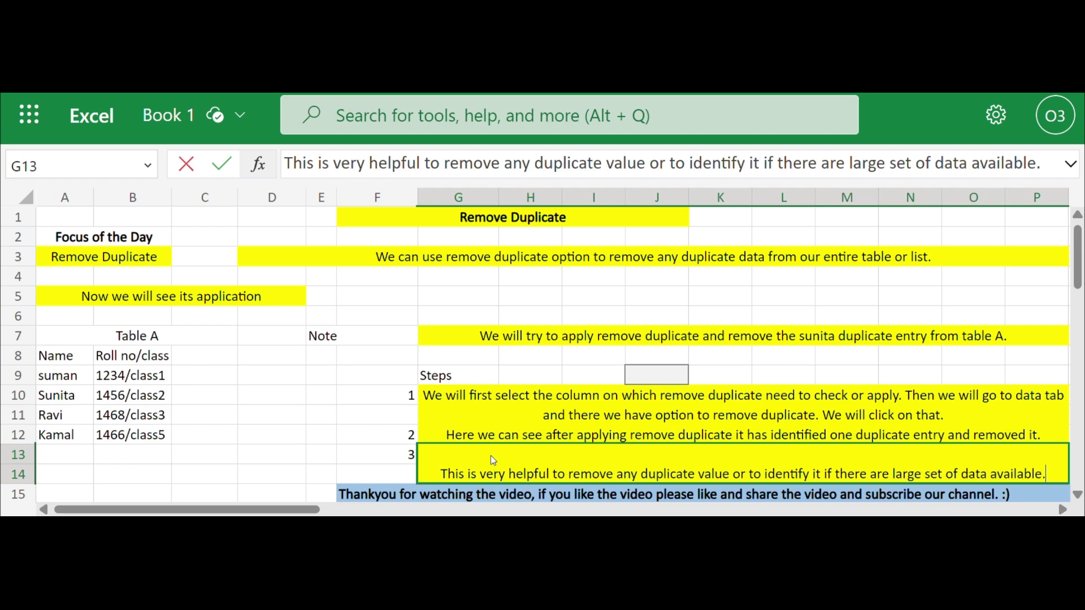
{"action": "left_click", "coordinate": [228, 430]}
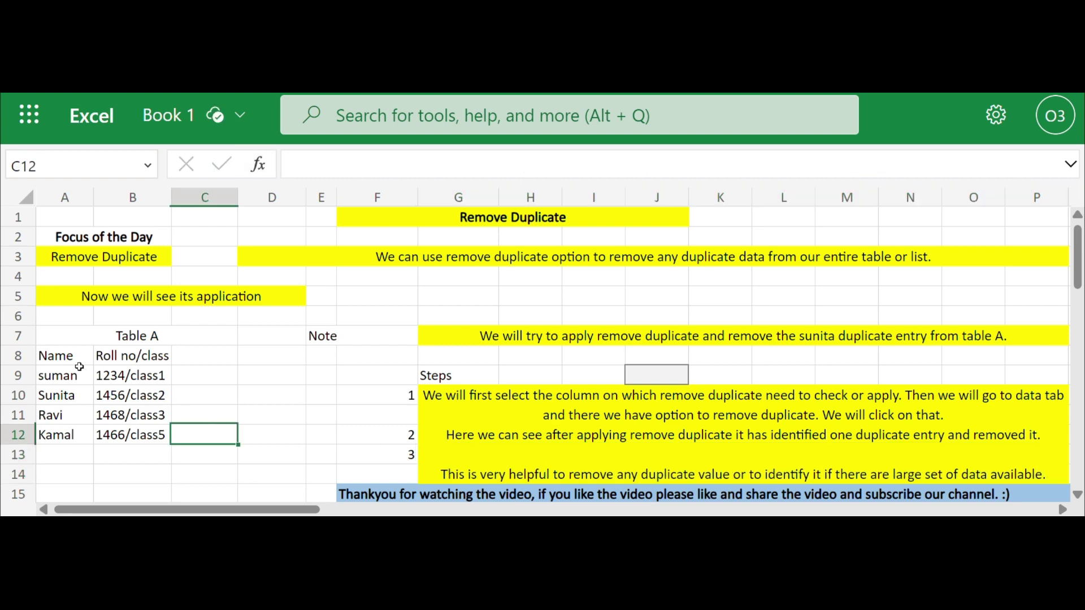
{"action": "left_click_drag", "start_coordinate": [79, 367], "coordinate": [139, 438]}
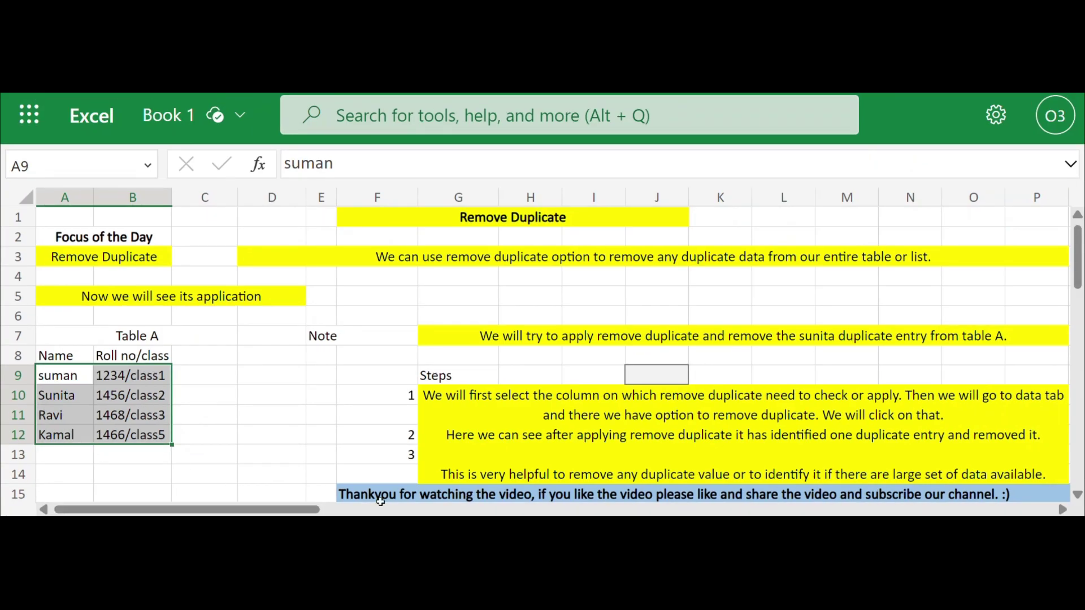
{"action": "left_click", "coordinate": [382, 495]}
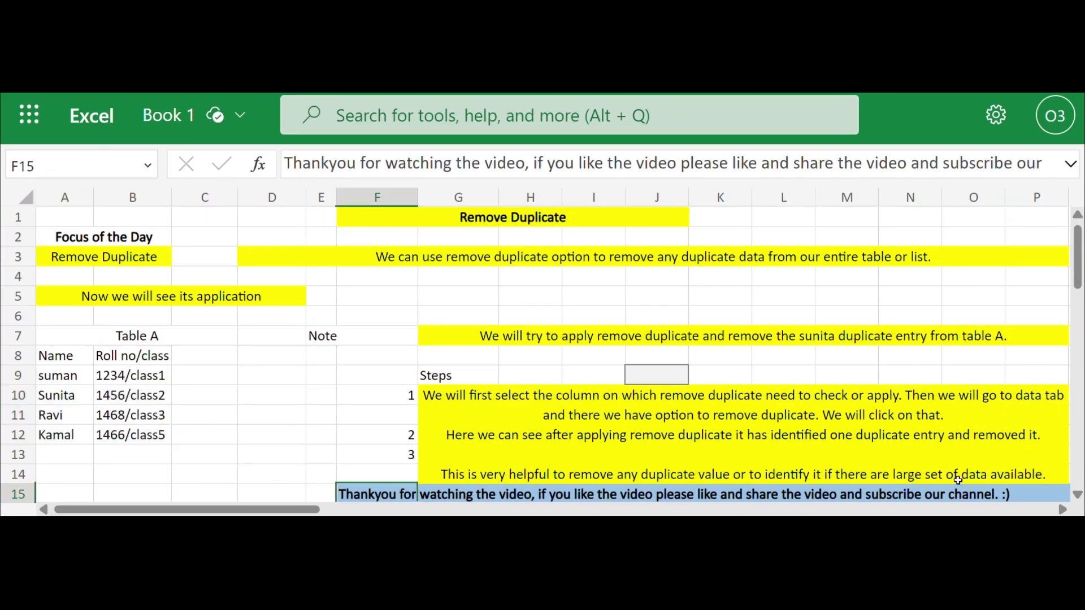